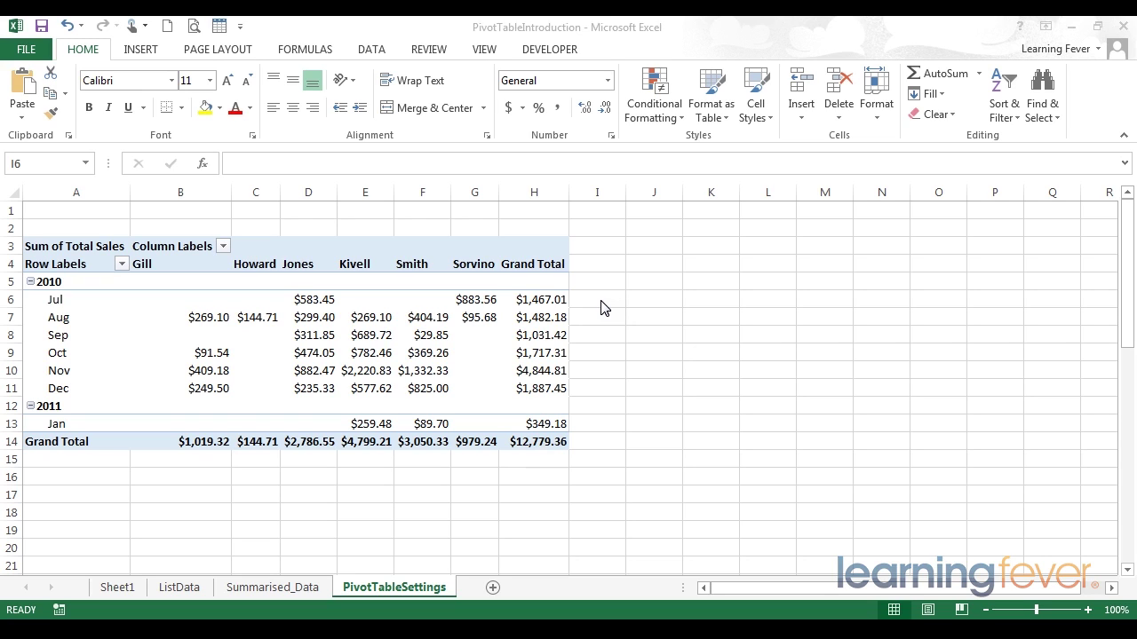
left_click(601, 308)
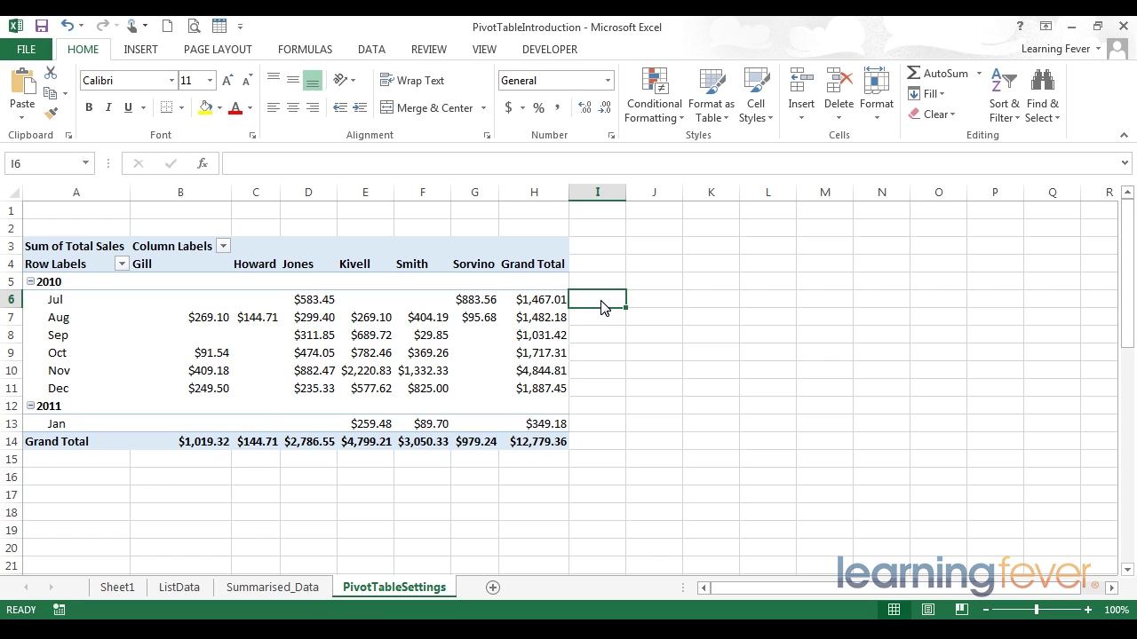
type("=")
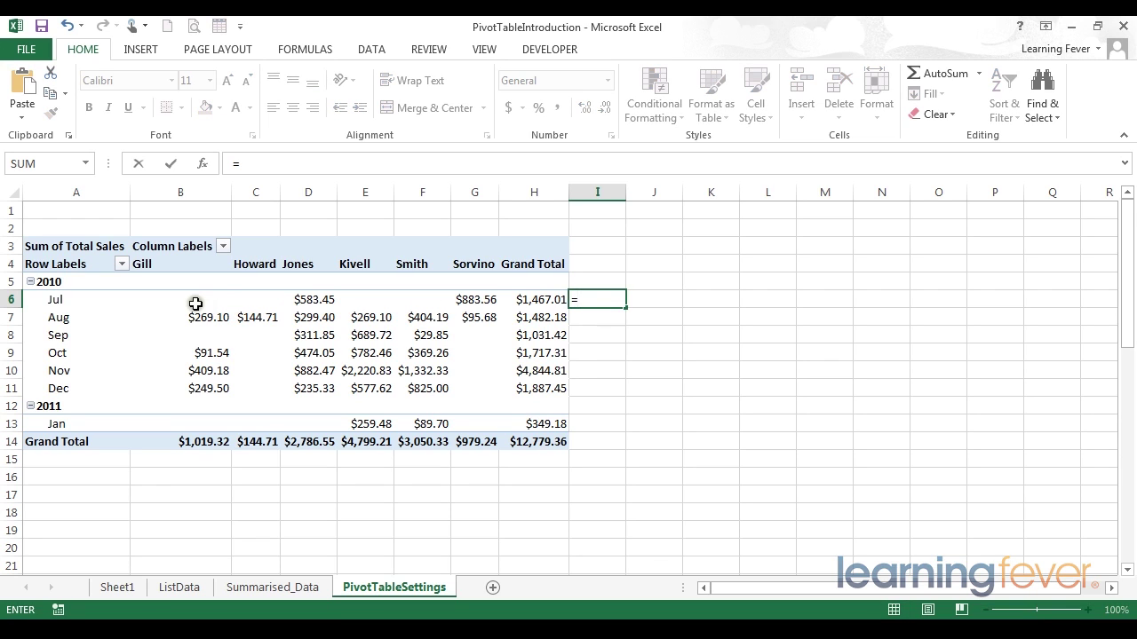
left_click(195, 301)
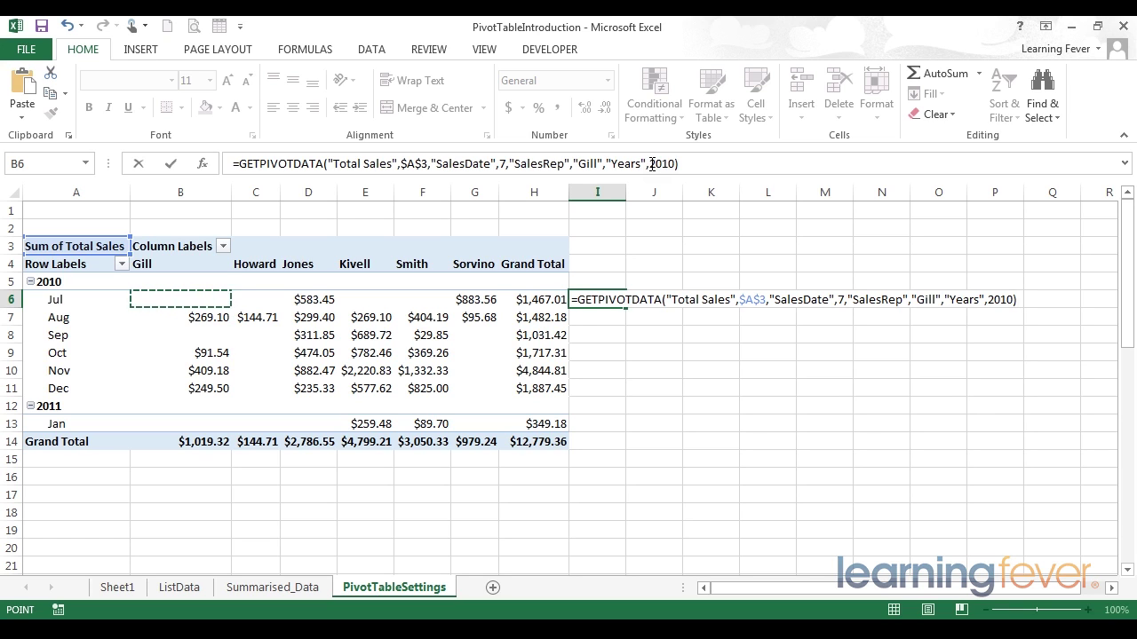
left_click(712, 164)
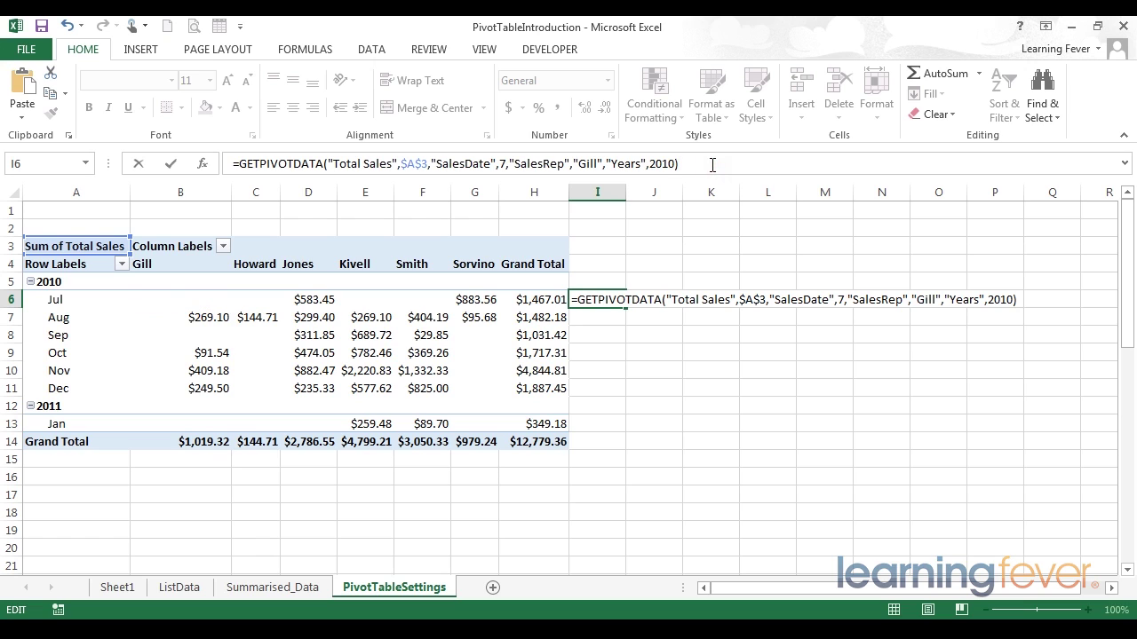
type("*")
left_click(316, 302)
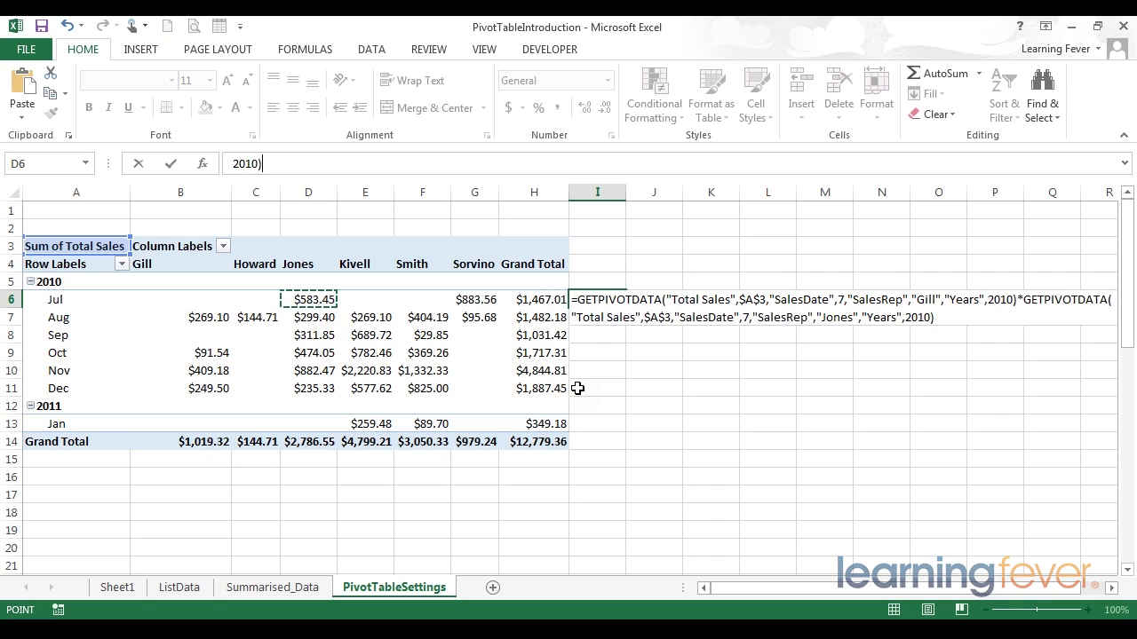
key("Escape")
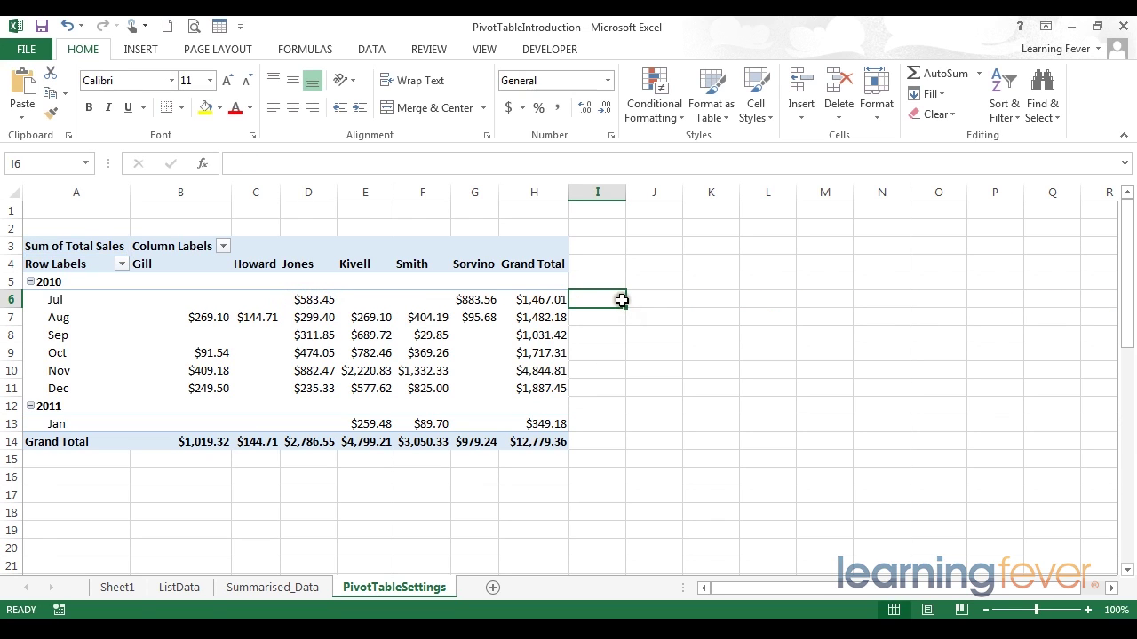
Step: Turn off the Generate GetPivotData option for the pivot table and check that setting
left_click(522, 316)
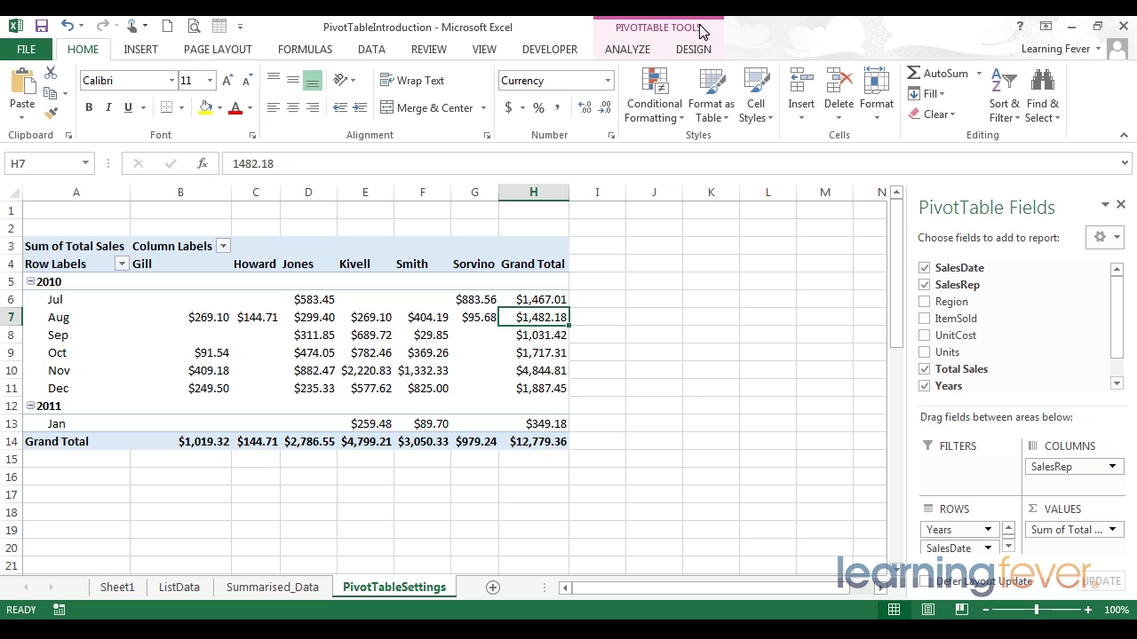
left_click(636, 51)
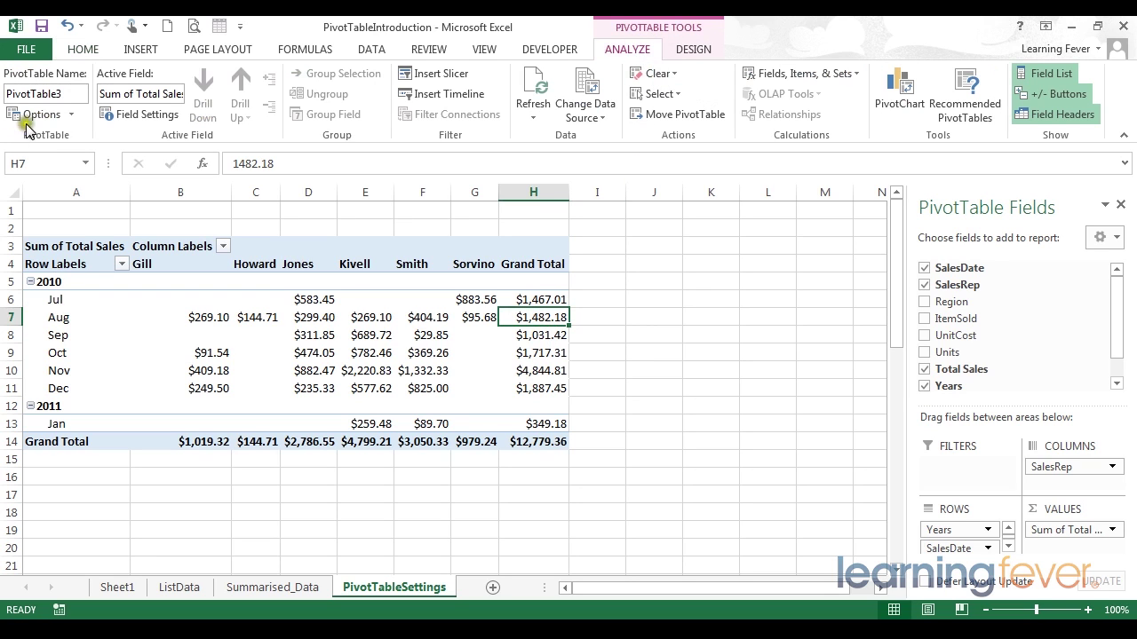
left_click(74, 116)
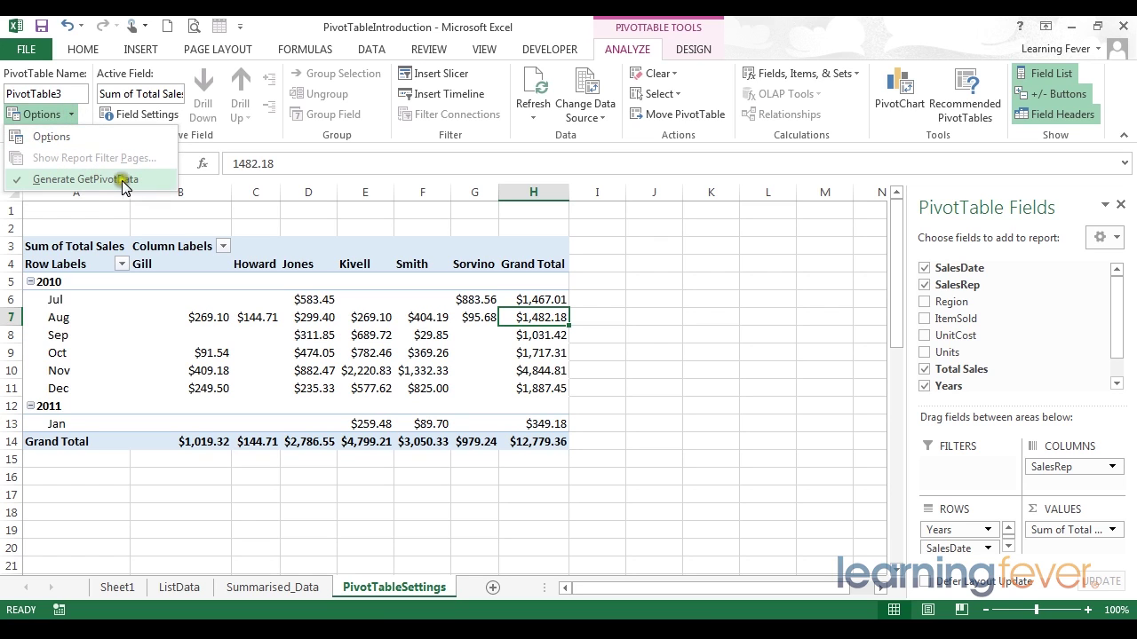
left_click(80, 180)
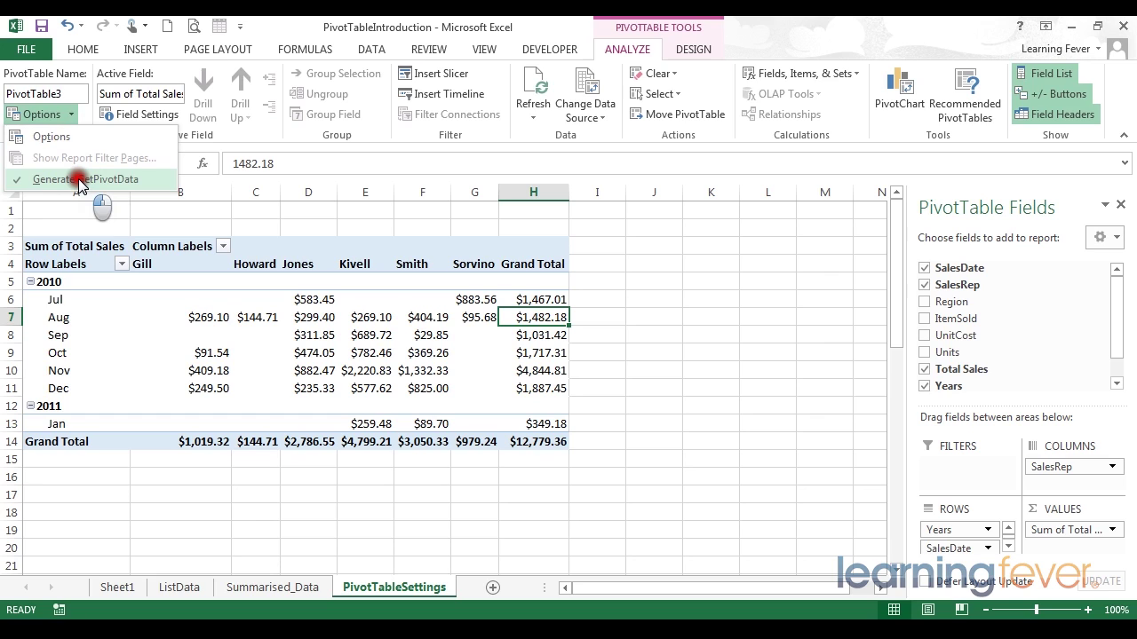
left_click(71, 115)
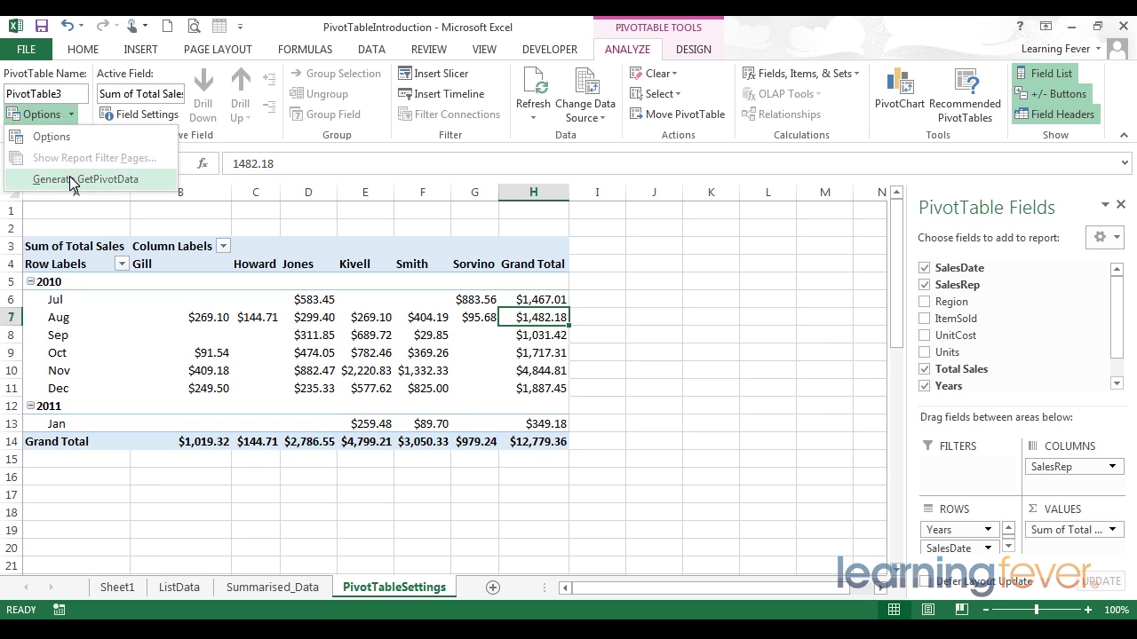
left_click(603, 300)
Step: Enter the formula =B6 in cell I6 and fill it across and down through L13
left_click(603, 301)
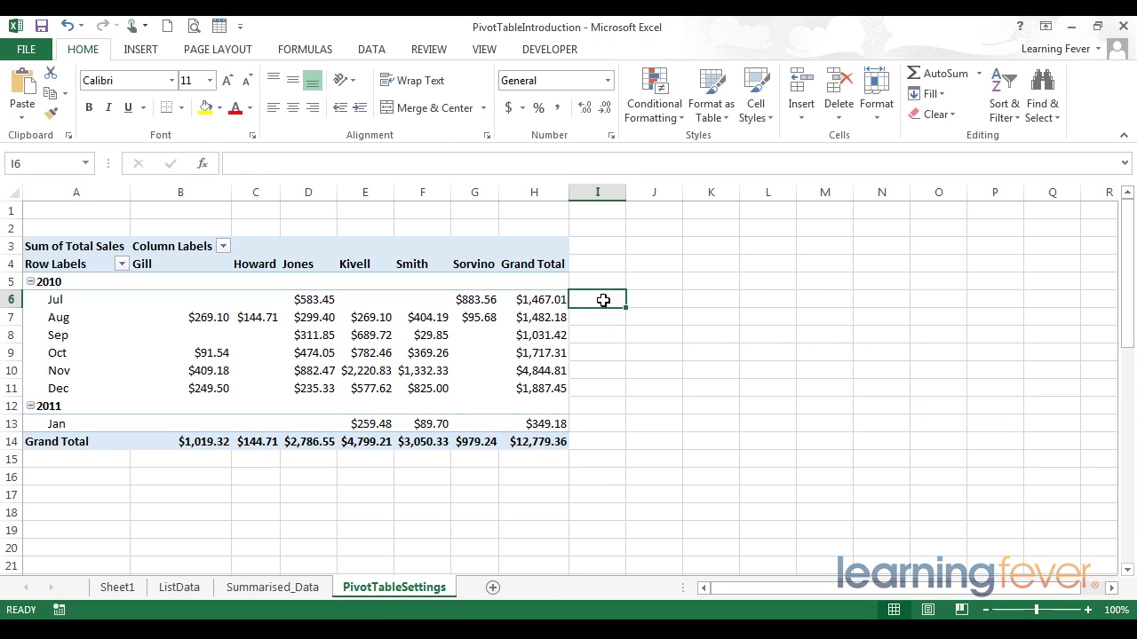
type("=")
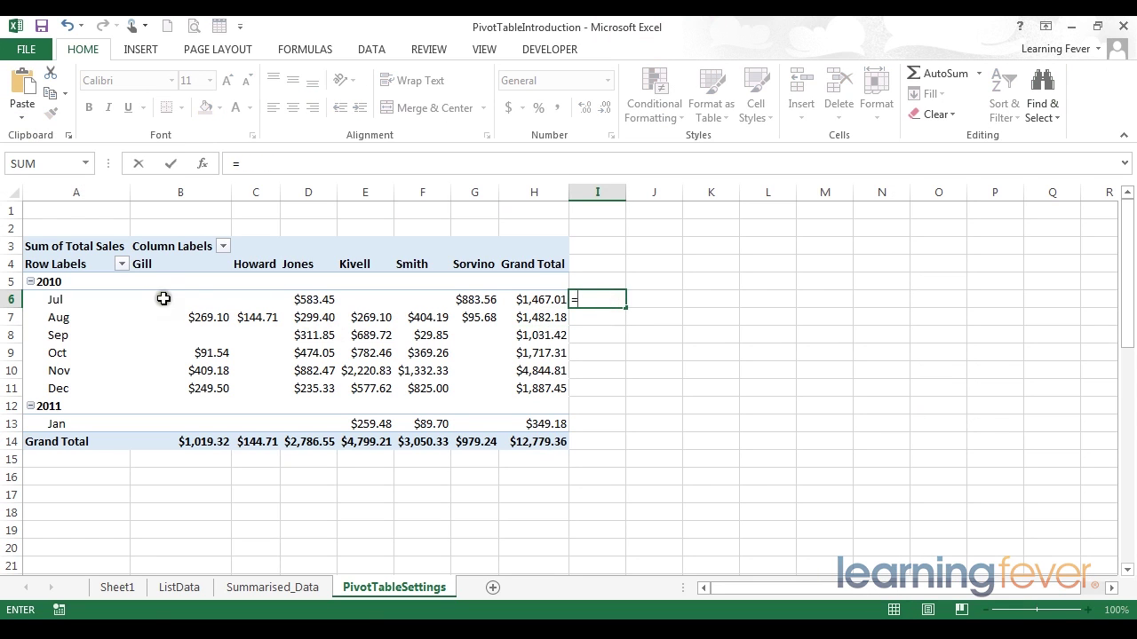
left_click(192, 300)
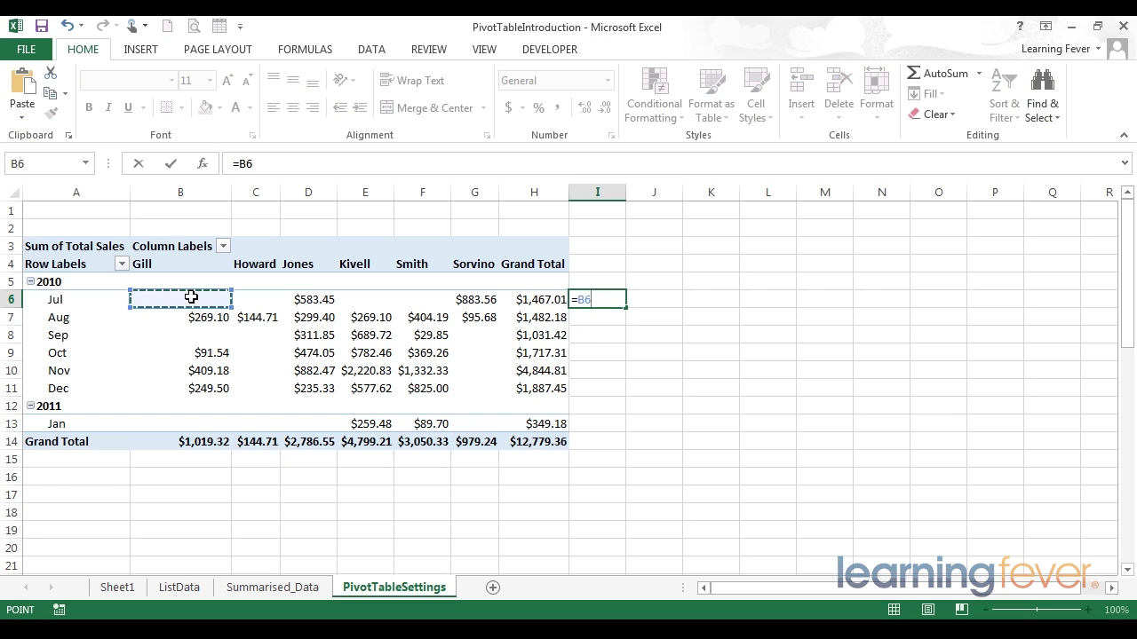
key("Return")
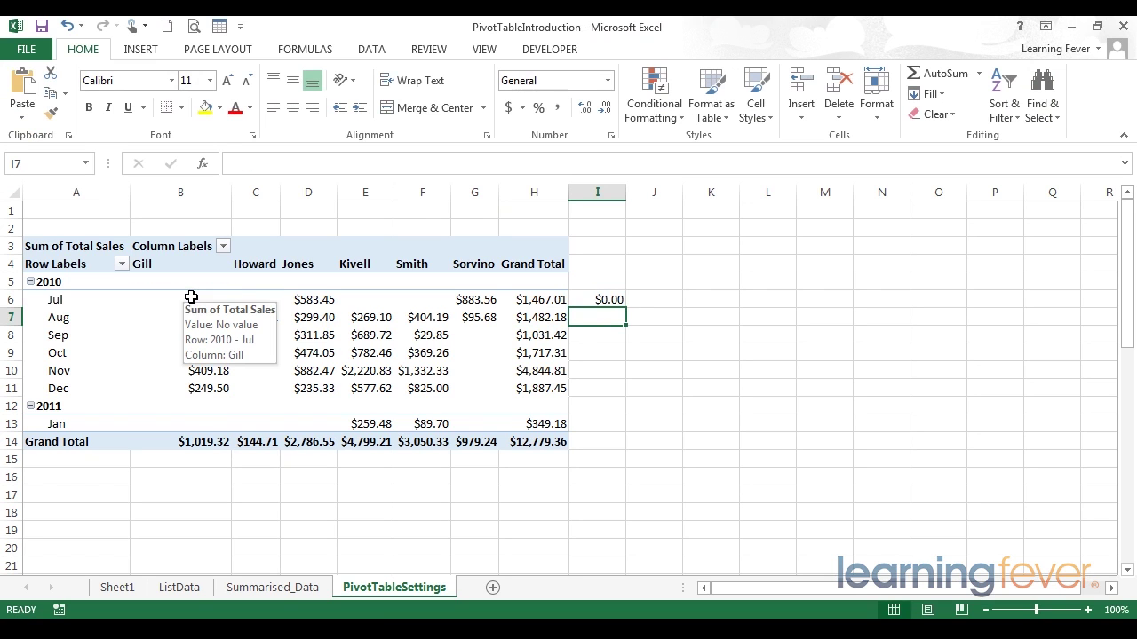
key("Up")
left_click(278, 158)
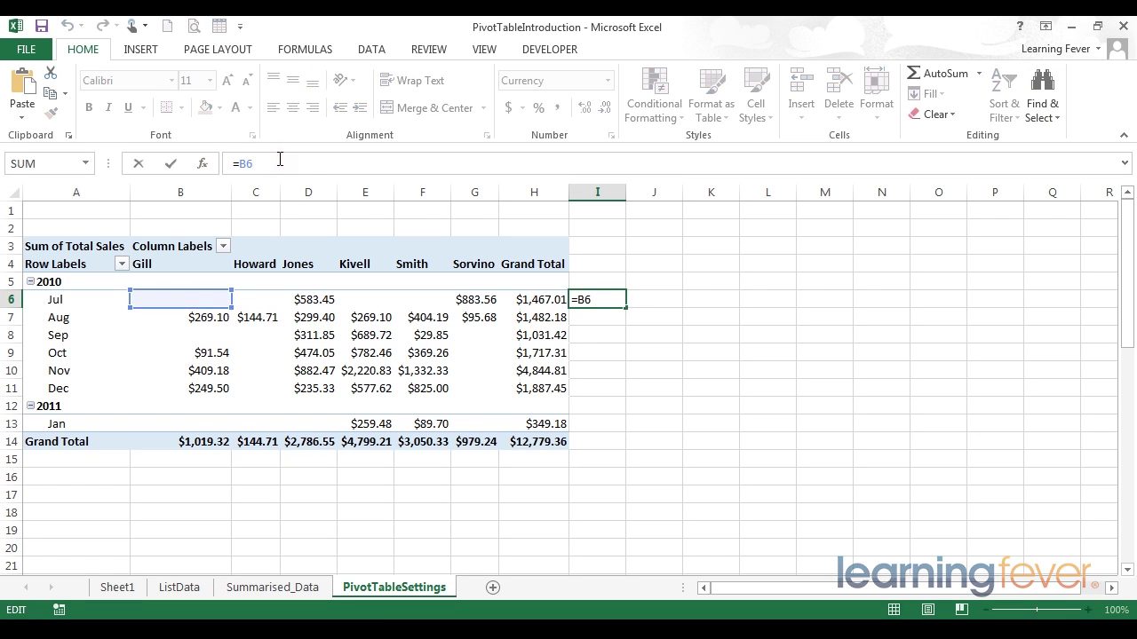
left_click(606, 304)
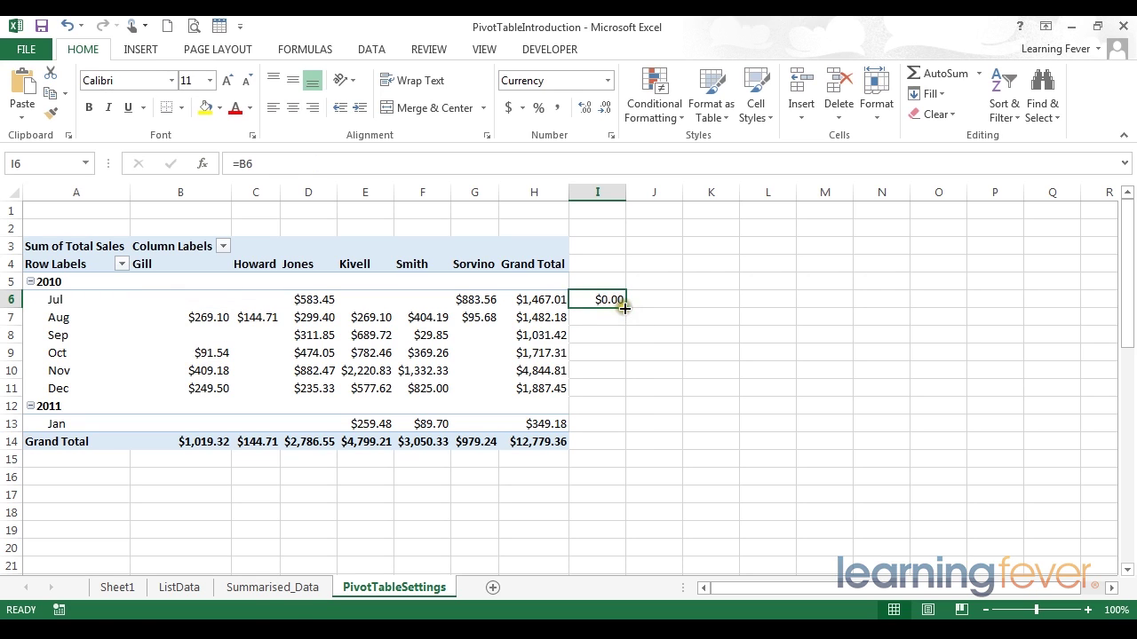
left_click_drag(627, 309, 802, 435)
Step: Refresh the pivot table from a cell in its values area
left_click(368, 317)
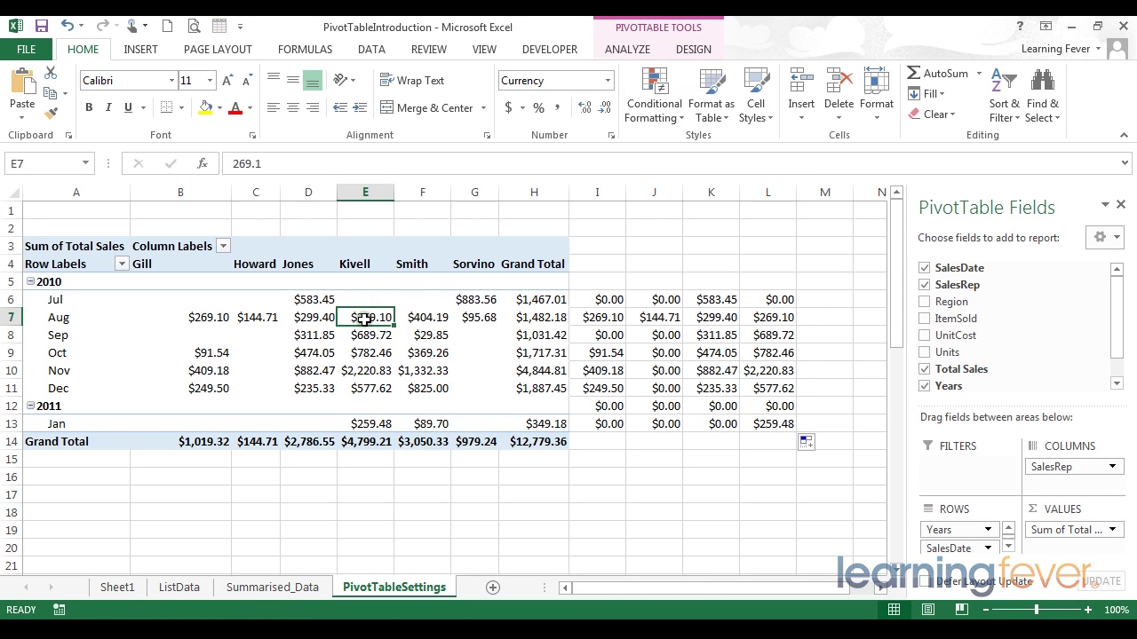
mouse_move(365, 317)
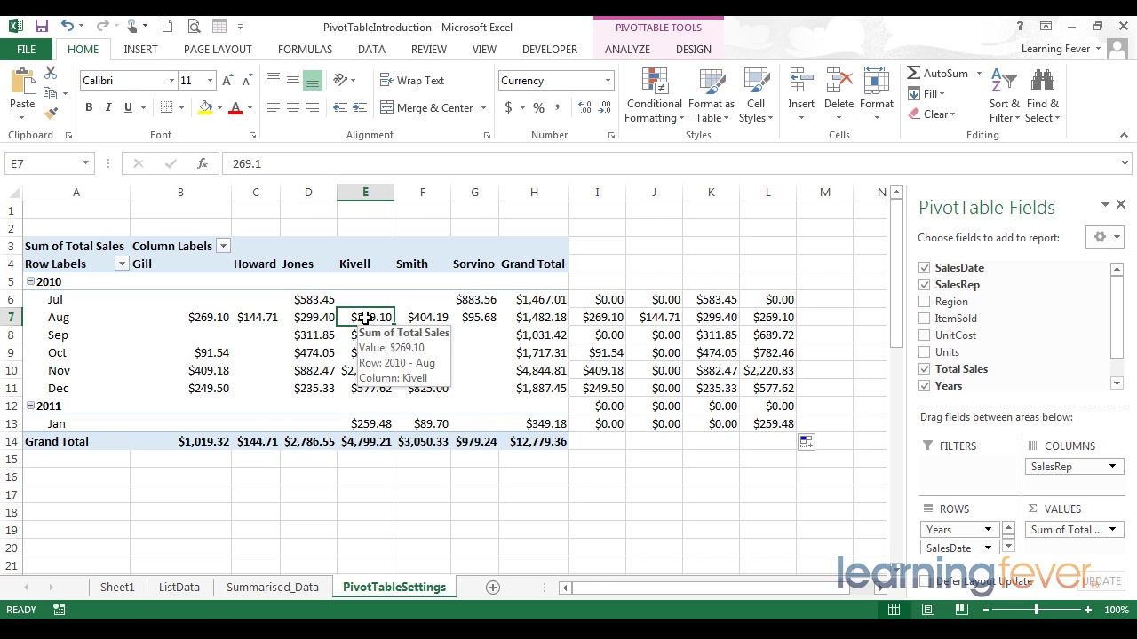
right_click(365, 317)
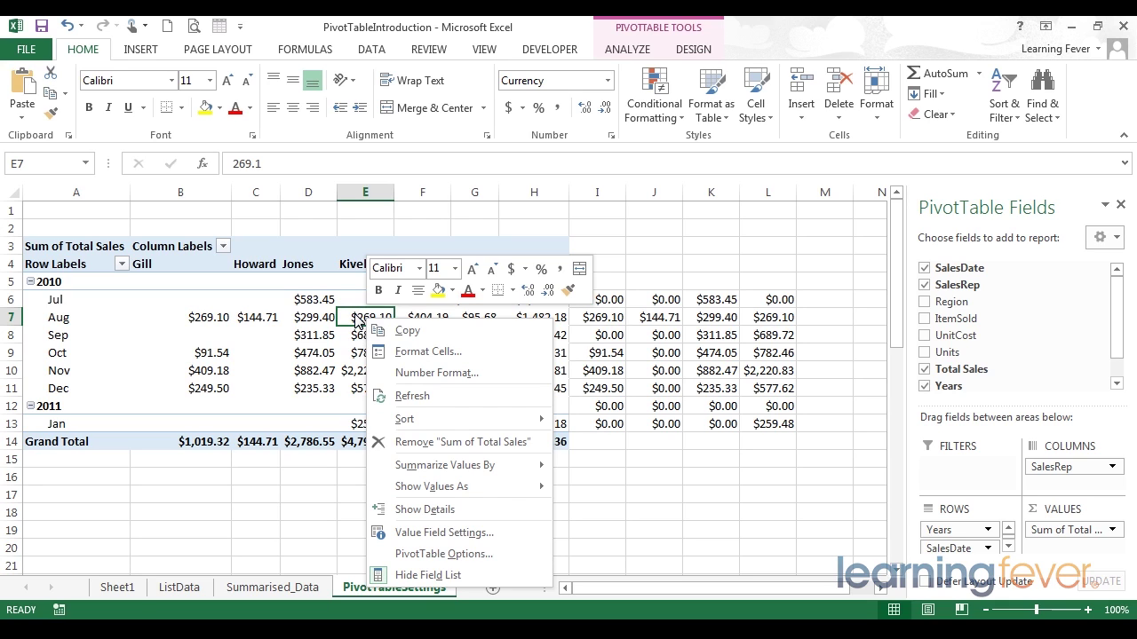
key("Escape")
right_click(359, 321)
left_click(380, 398)
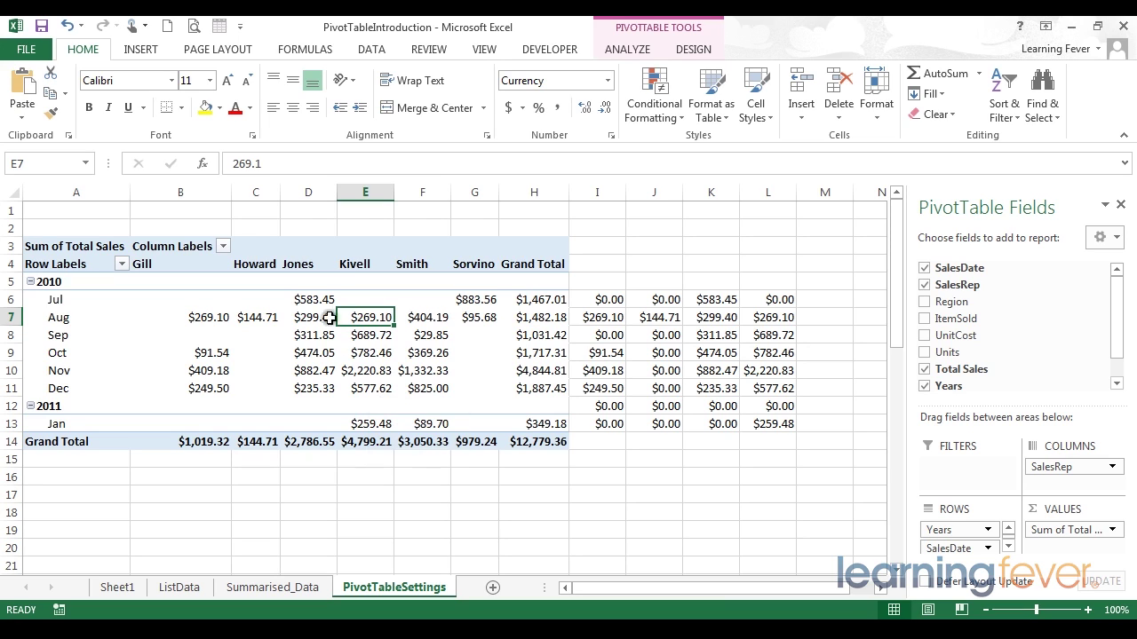
Step: Manually change the widths of pivot table columns B to H and refresh the pivot table
left_click_drag(206, 191, 489, 196)
left_click_drag(339, 191, 344, 190)
left_click_drag(442, 192, 213, 192)
left_click_drag(226, 192, 233, 190)
right_click(314, 349)
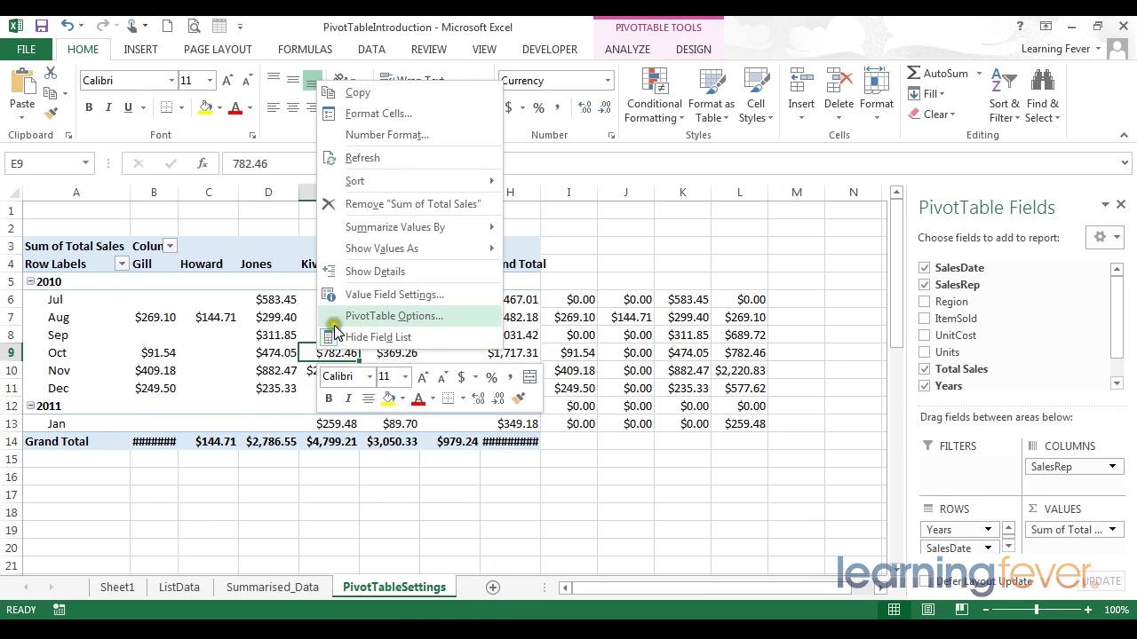
left_click(370, 162)
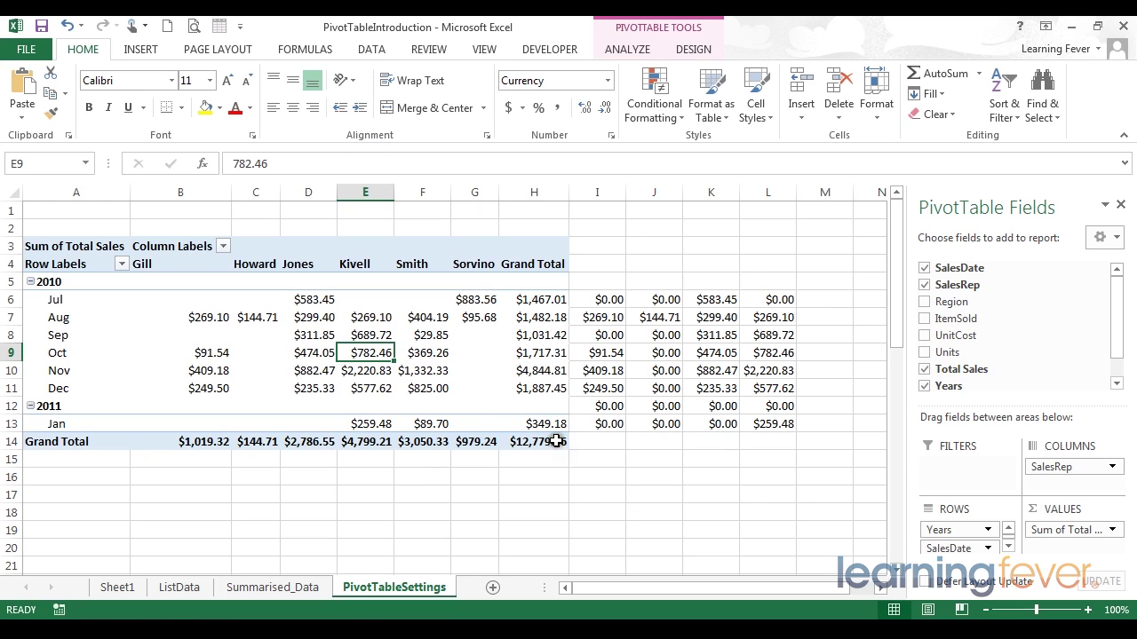
Step: Turn off Autofit column widths on update in the PivotTable Options and apply the change
mouse_move(556, 441)
mouse_move(314, 320)
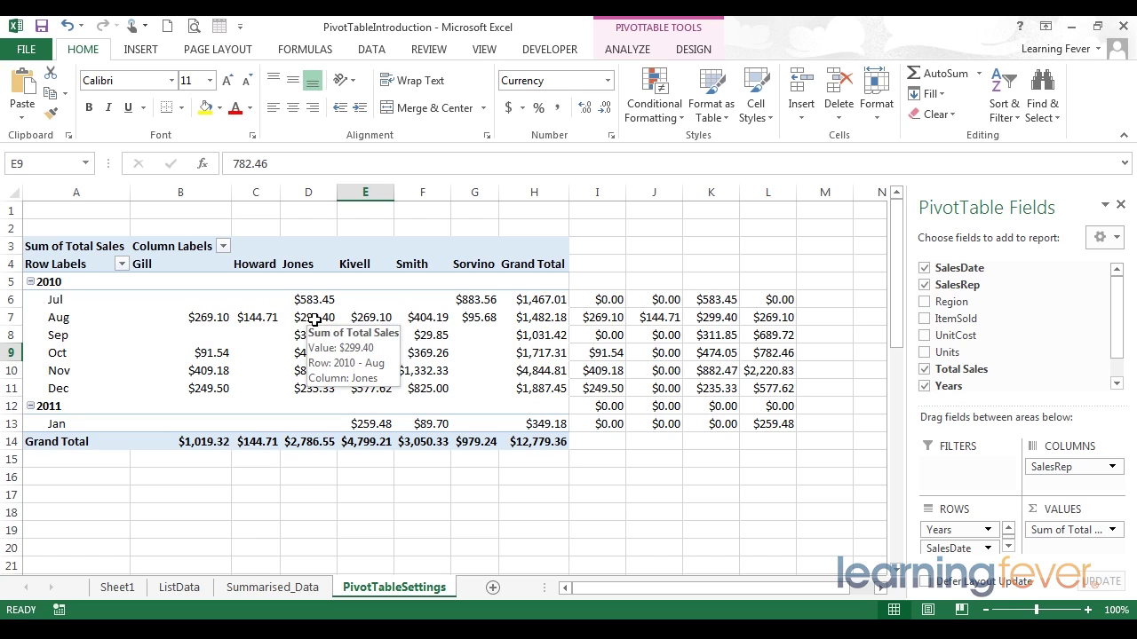
left_click(314, 319)
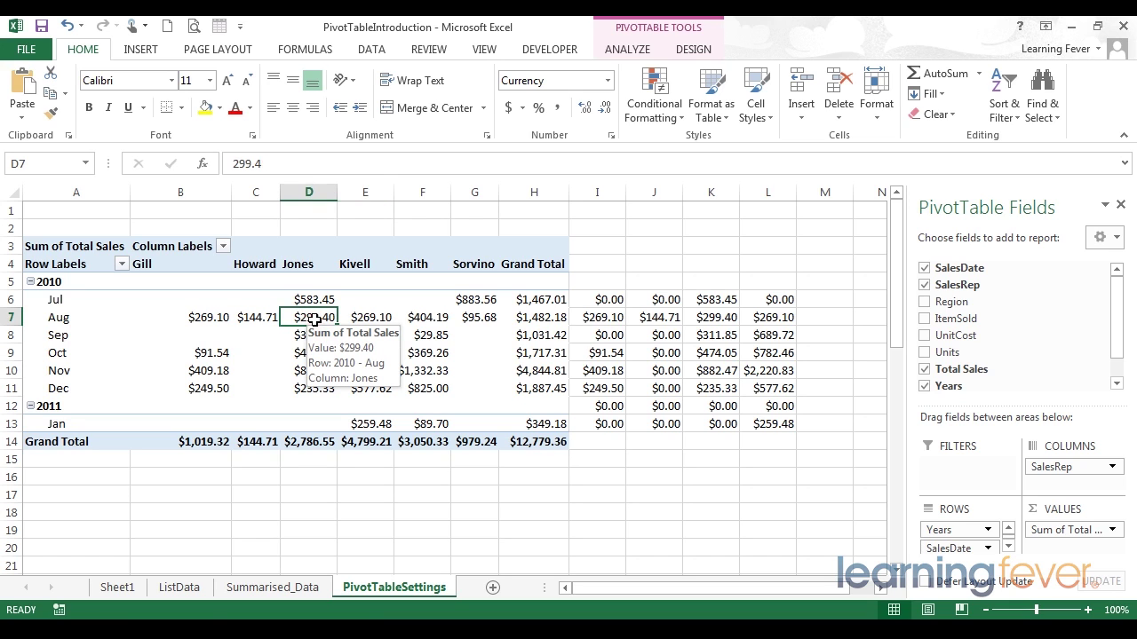
left_click(619, 49)
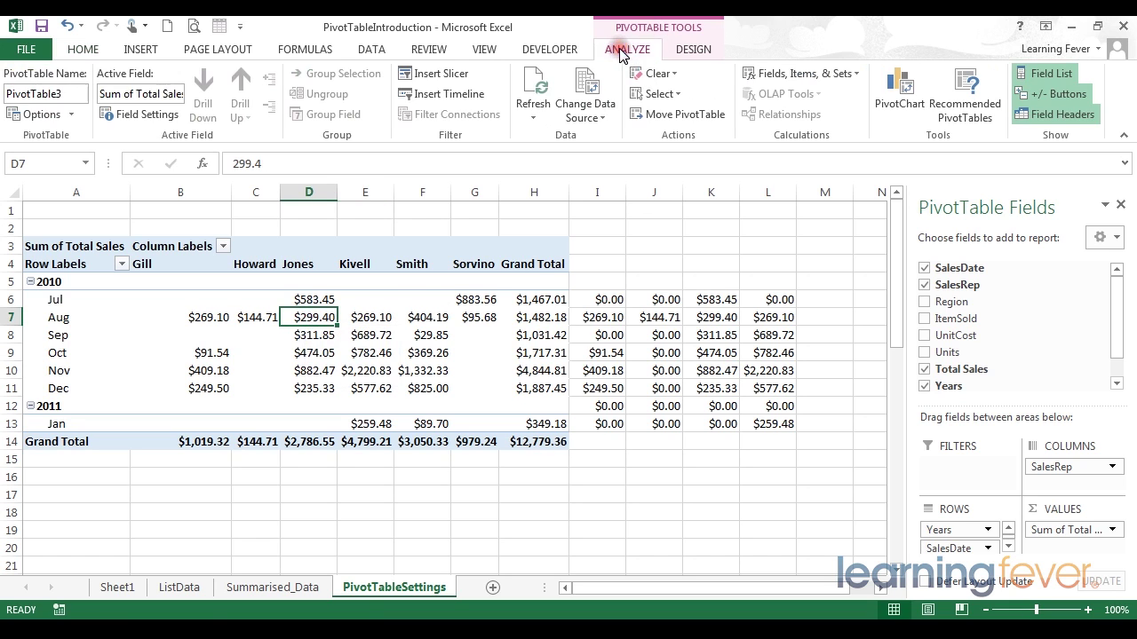
left_click(36, 114)
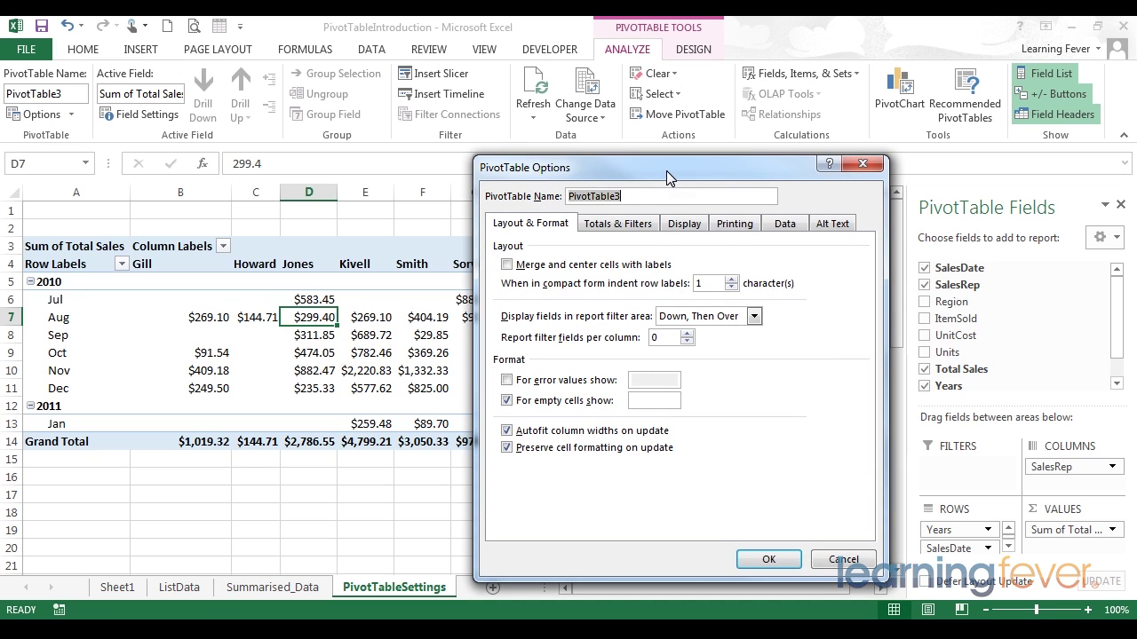
left_click_drag(666, 170, 549, 121)
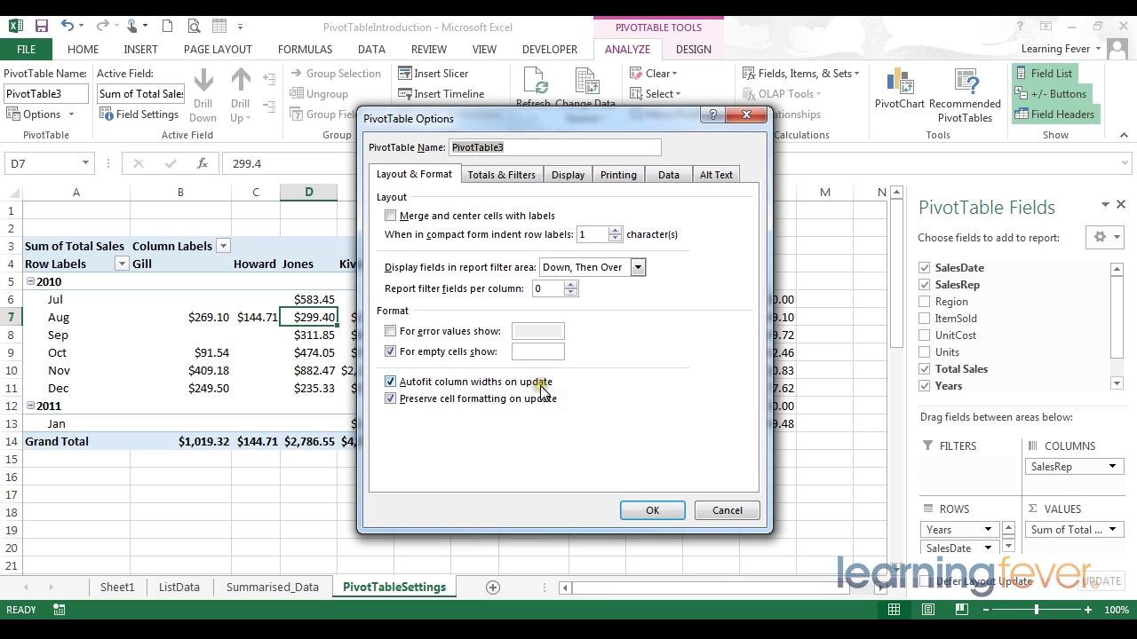
left_click(390, 382)
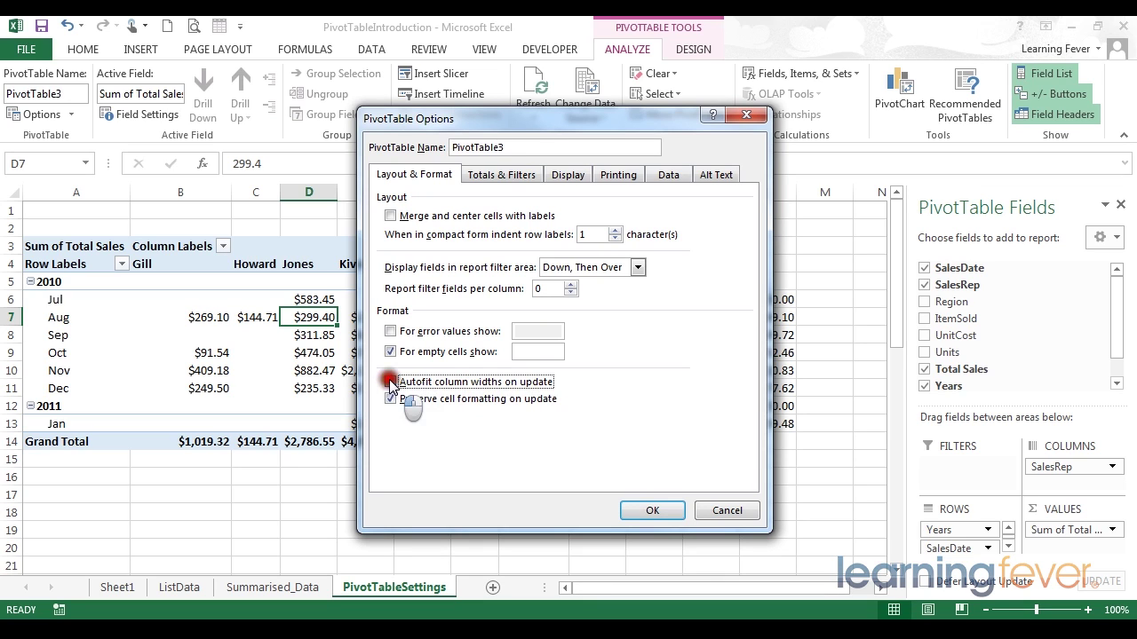
left_click(646, 512)
Step: Resize pivot table columns B to H to an equal width and refresh the pivot table to test the setting
left_click(208, 195)
left_click_drag(208, 196, 560, 193)
left_click(497, 327)
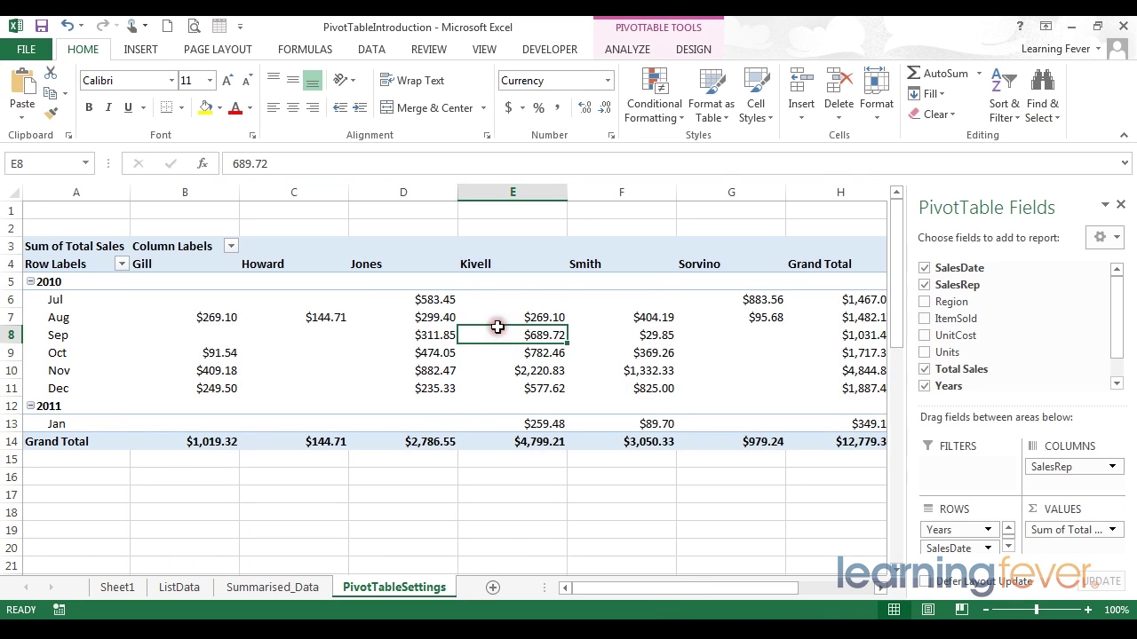
right_click(497, 327)
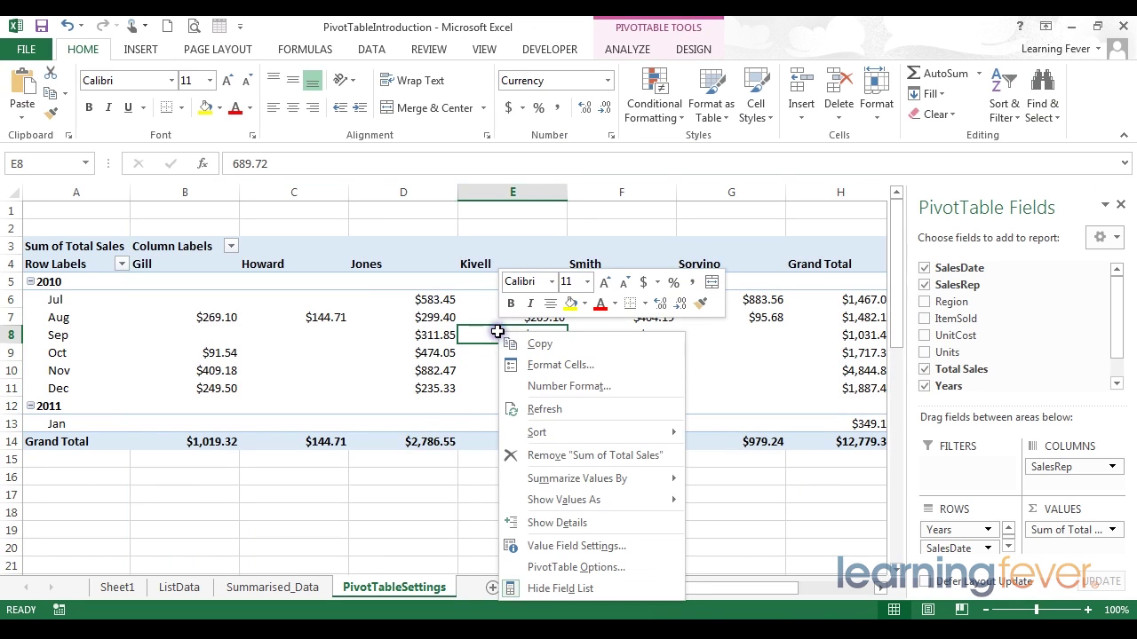
left_click(519, 408)
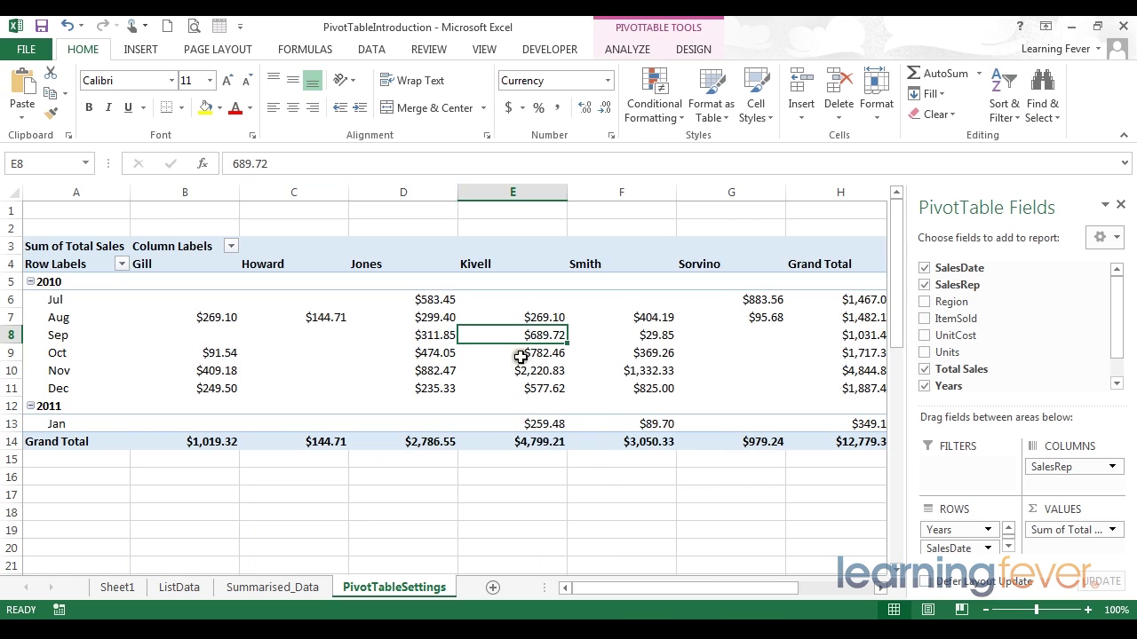
left_click_drag(182, 192, 744, 202)
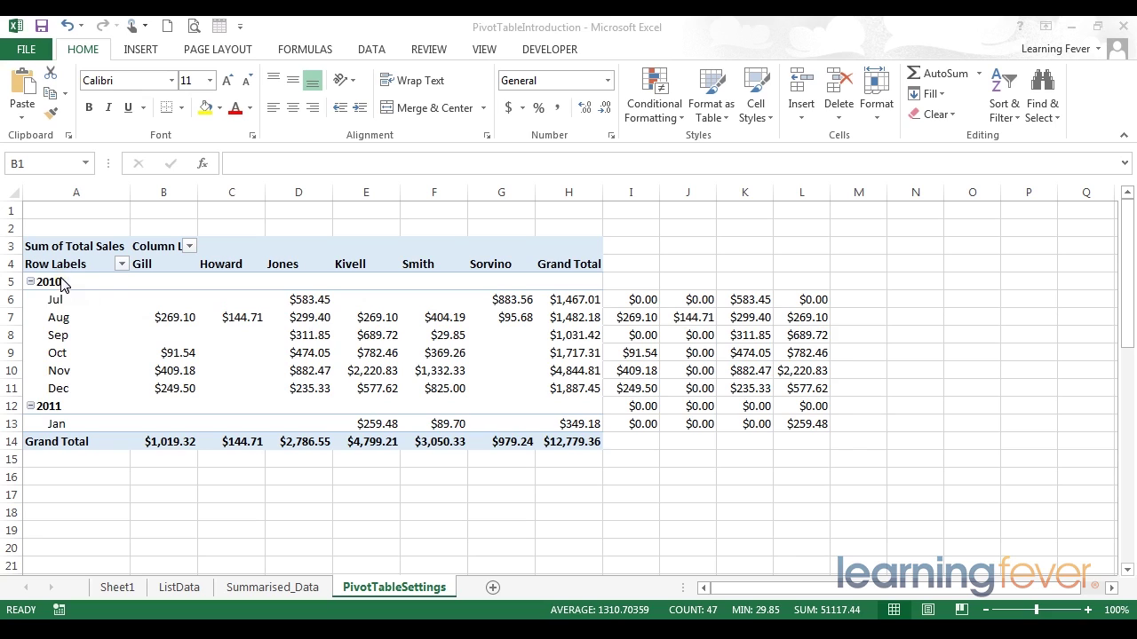
Step: Turn on Classic PivotTable layout in the PivotTable Options and accept replacing the existing data on the sheet
left_click(242, 322)
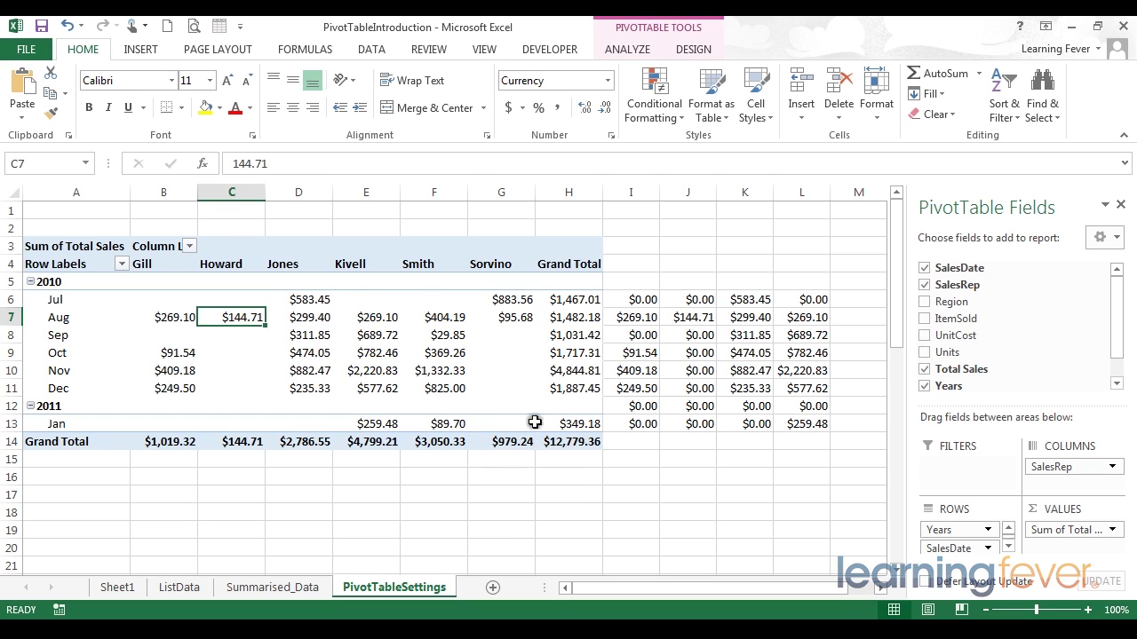
left_click(629, 50)
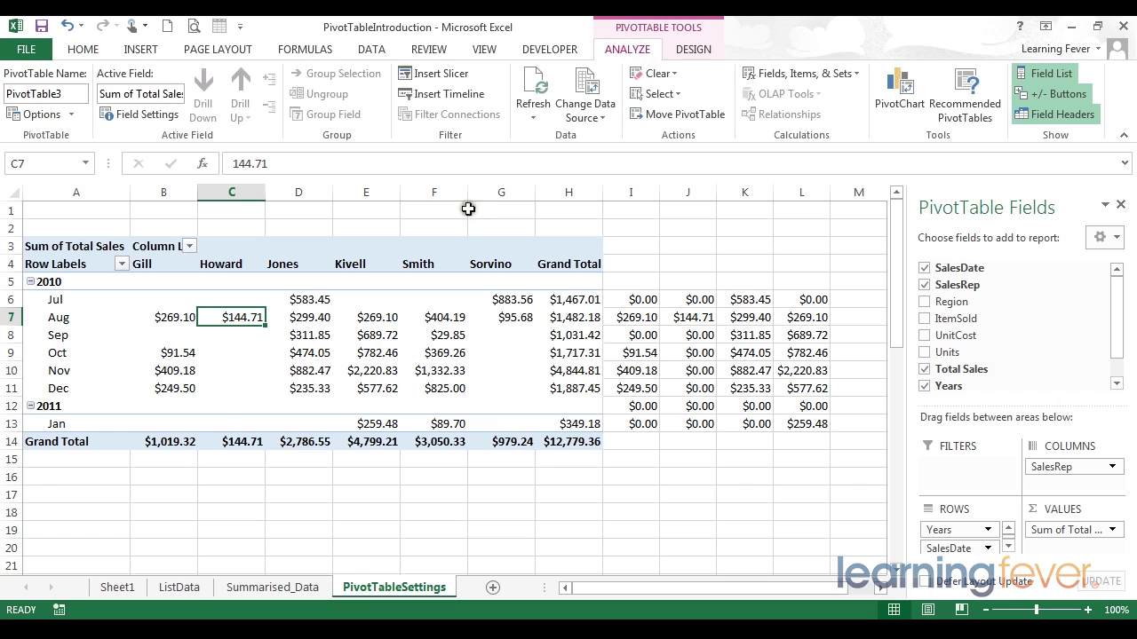
left_click(43, 116)
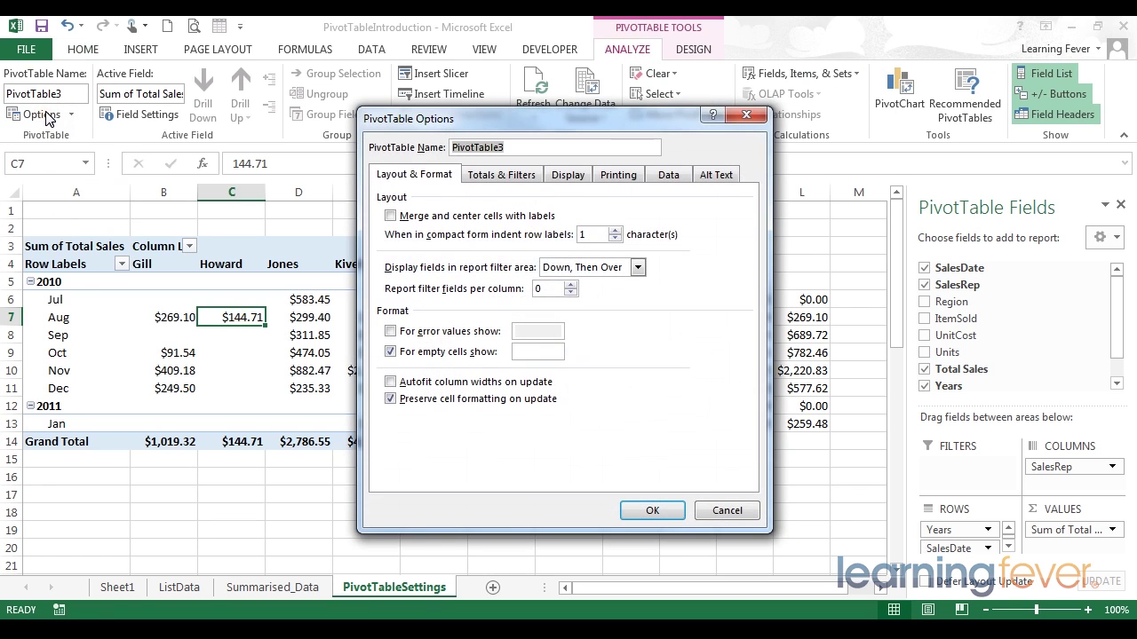
left_click(569, 175)
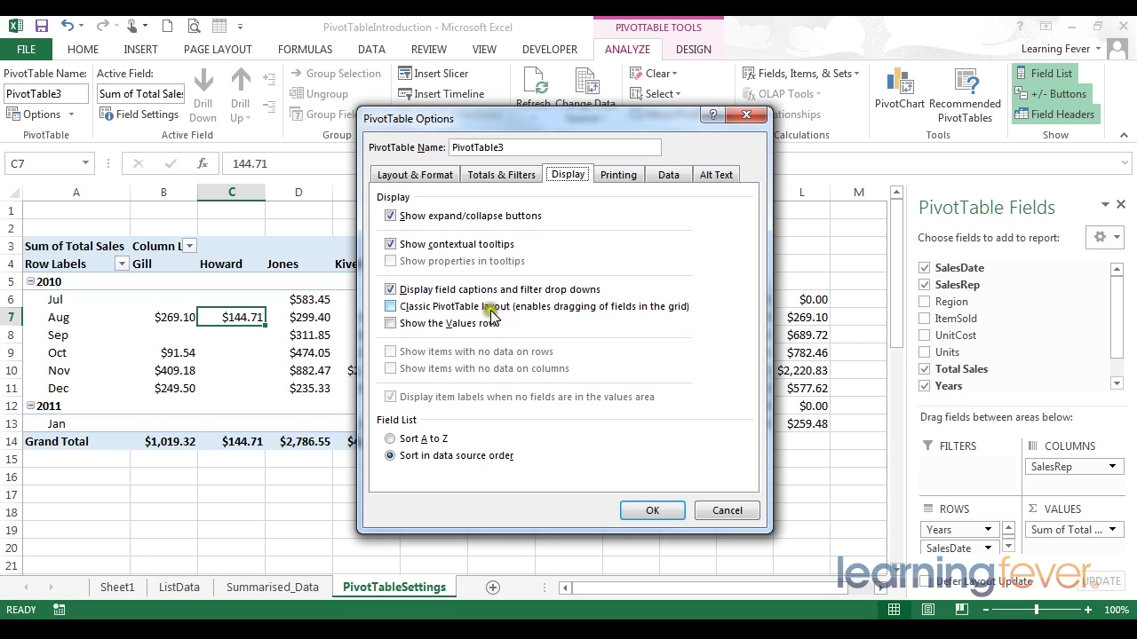
left_click(442, 308)
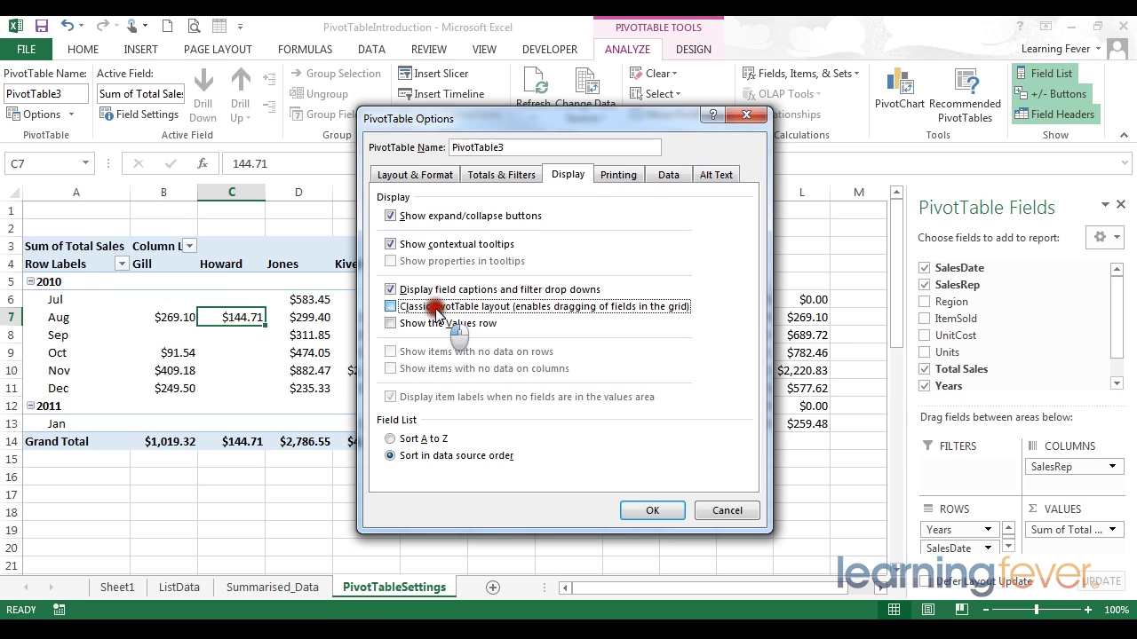
left_click(656, 510)
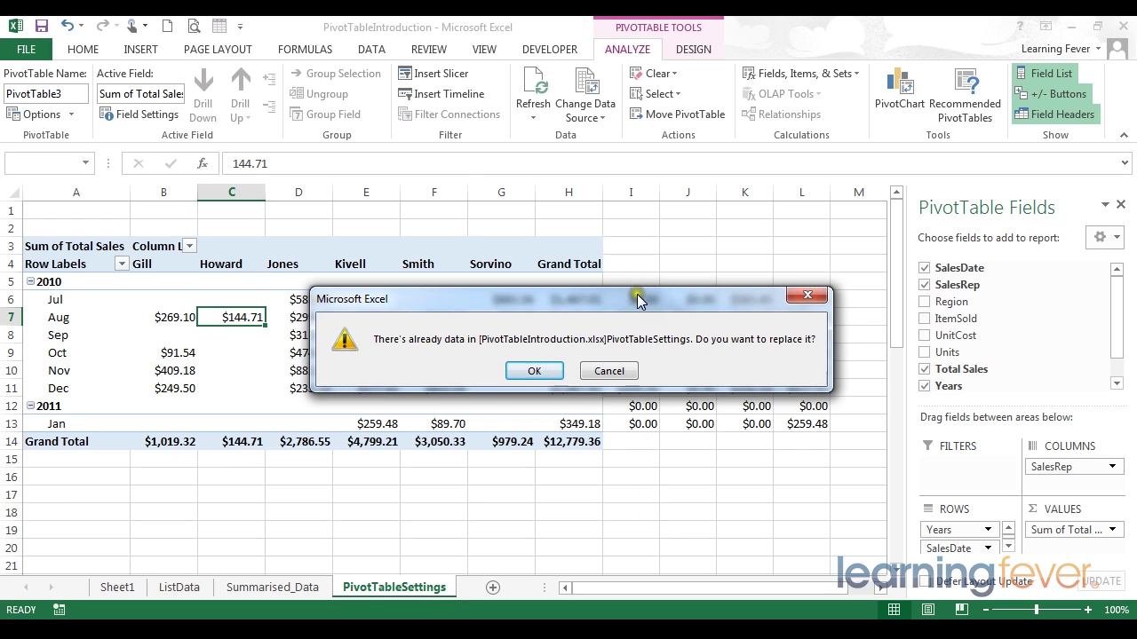
left_click_drag(637, 294, 625, 180)
left_click(517, 257)
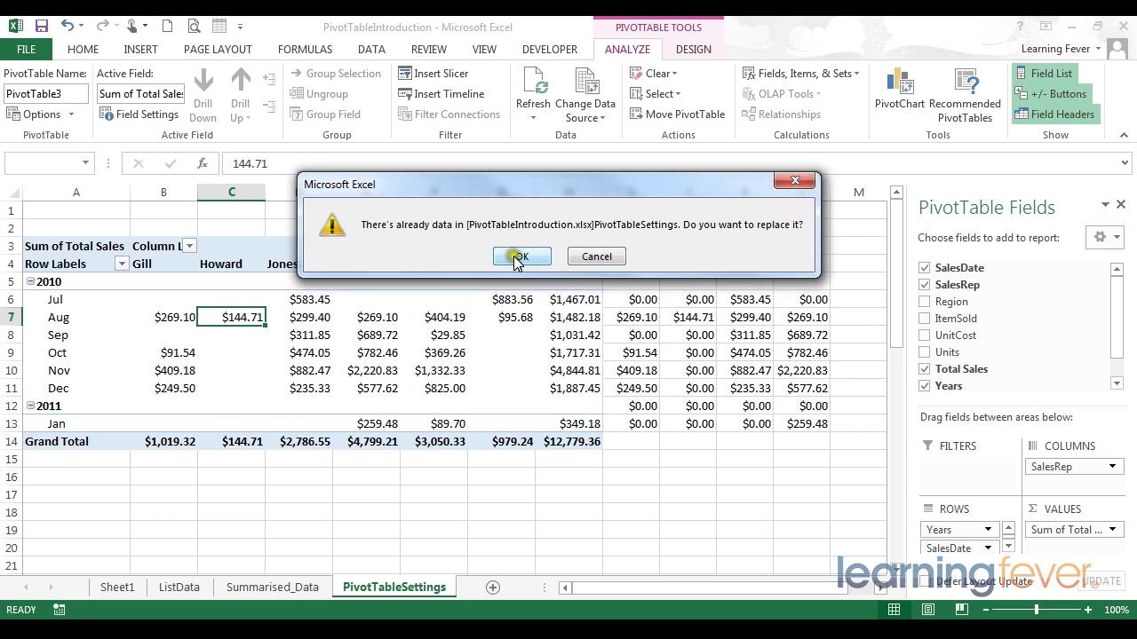
left_click(509, 255)
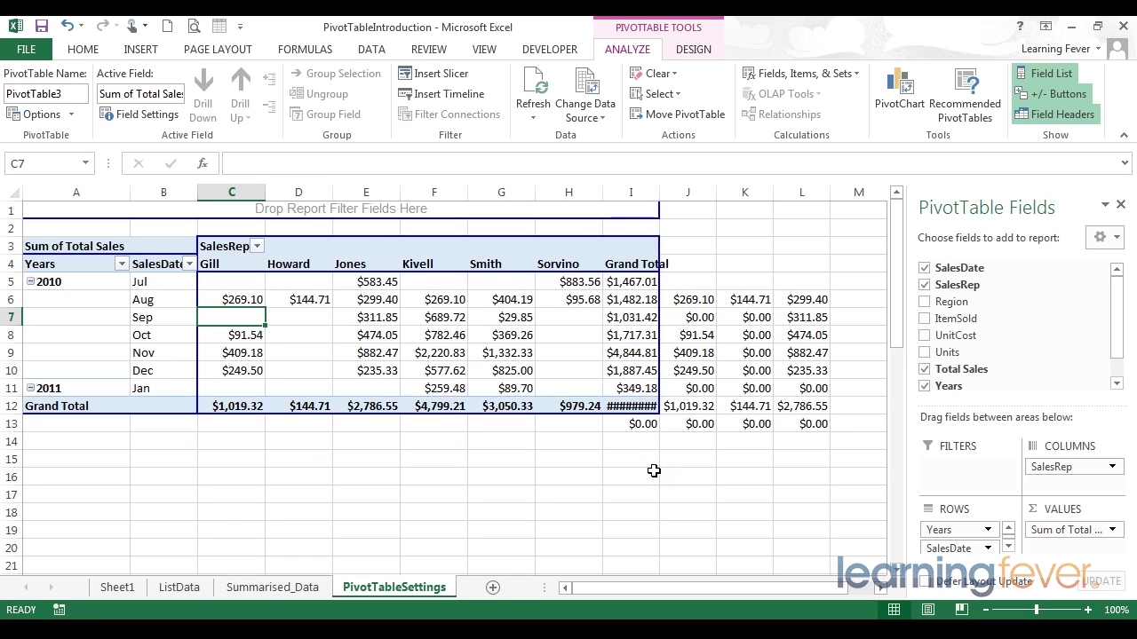
Step: Delete the leftover formula results beside and below the pivot table in J4:M16 and I13
left_click(697, 264)
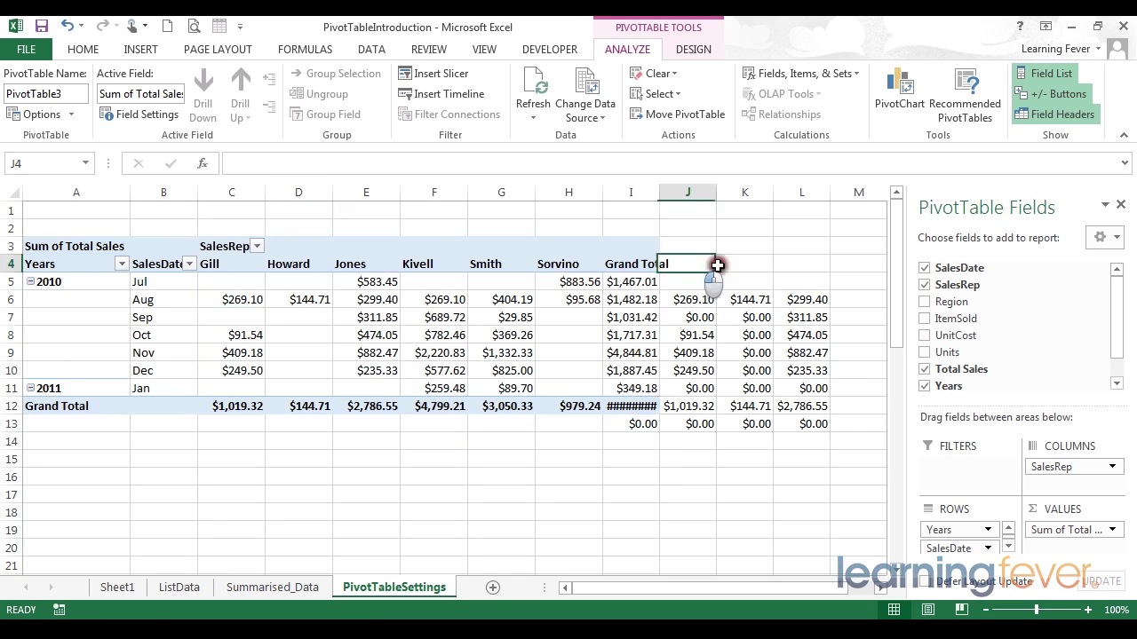
left_click_drag(777, 265, 823, 464)
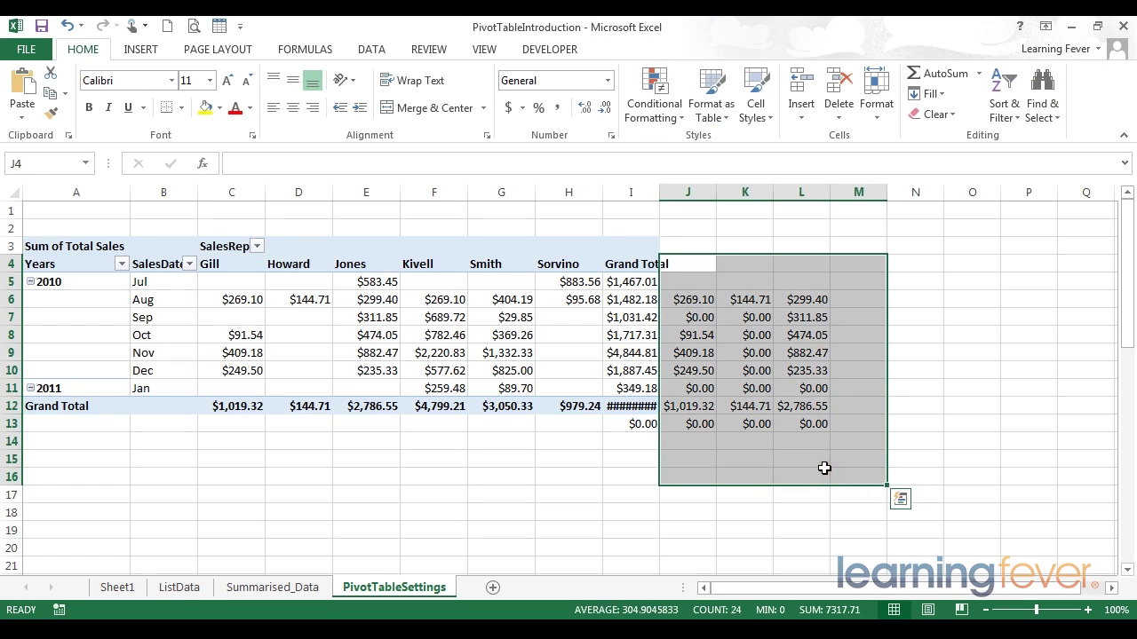
key("Delete")
left_click(638, 428)
key("Delete")
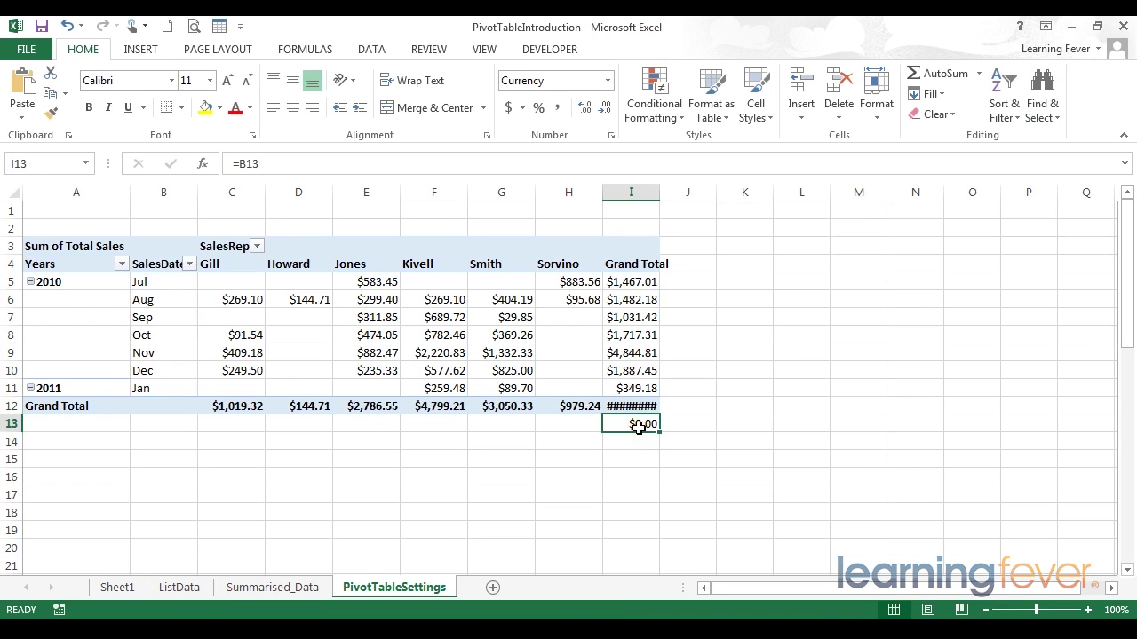
Step: Examine the separate Years and SalesDate columns and the empty value cells of the classic pivot table layout
left_click(303, 319)
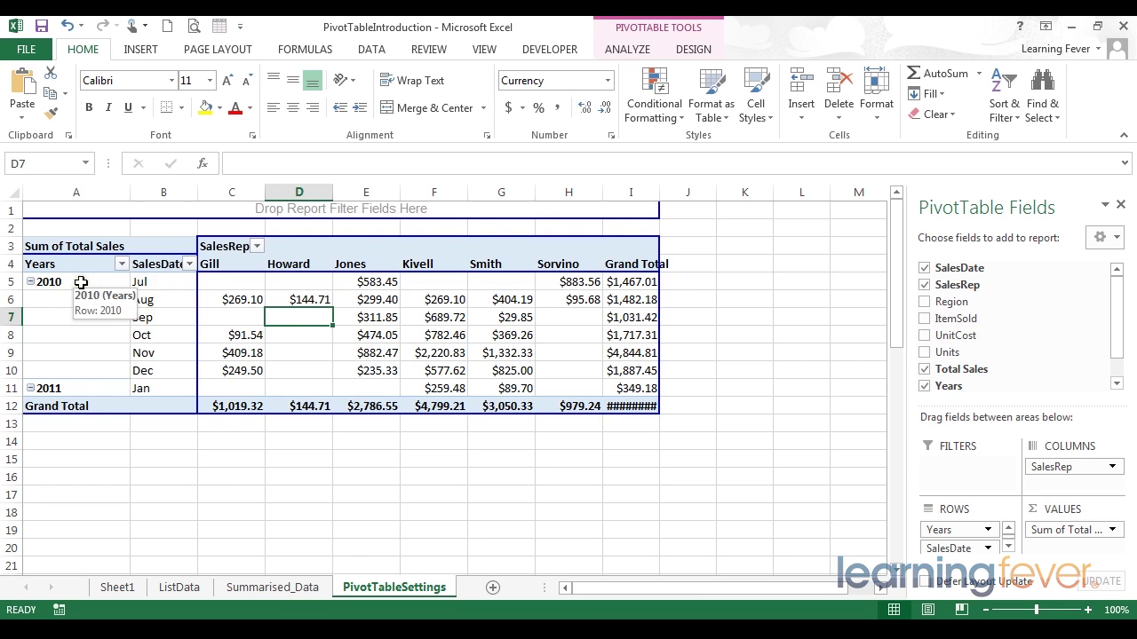
left_click_drag(81, 281, 76, 381)
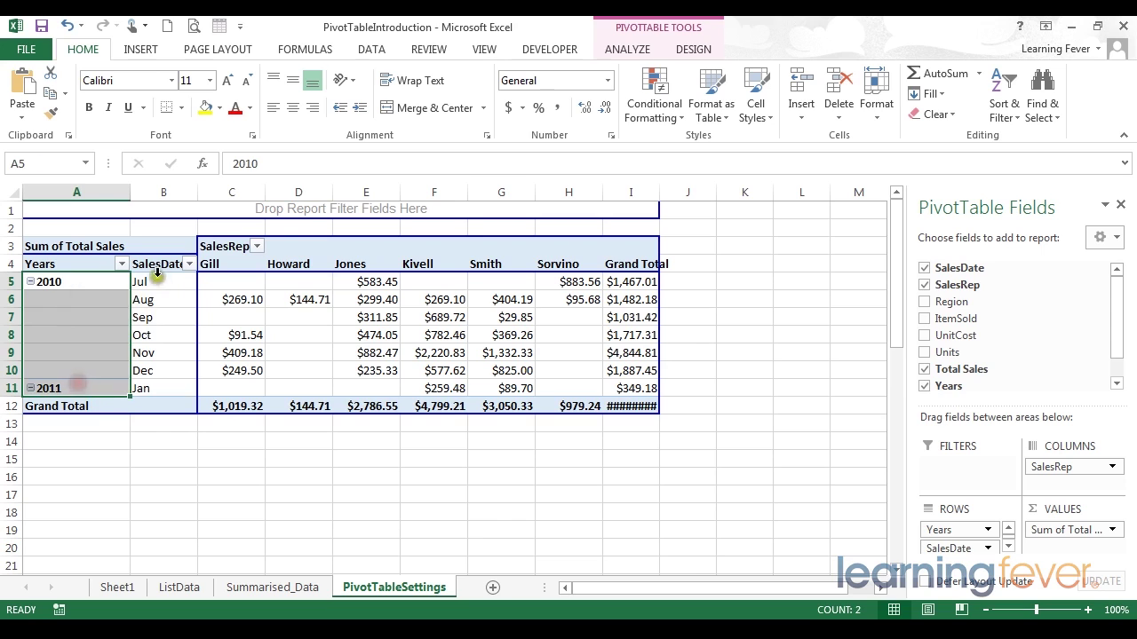
left_click_drag(160, 280, 163, 387)
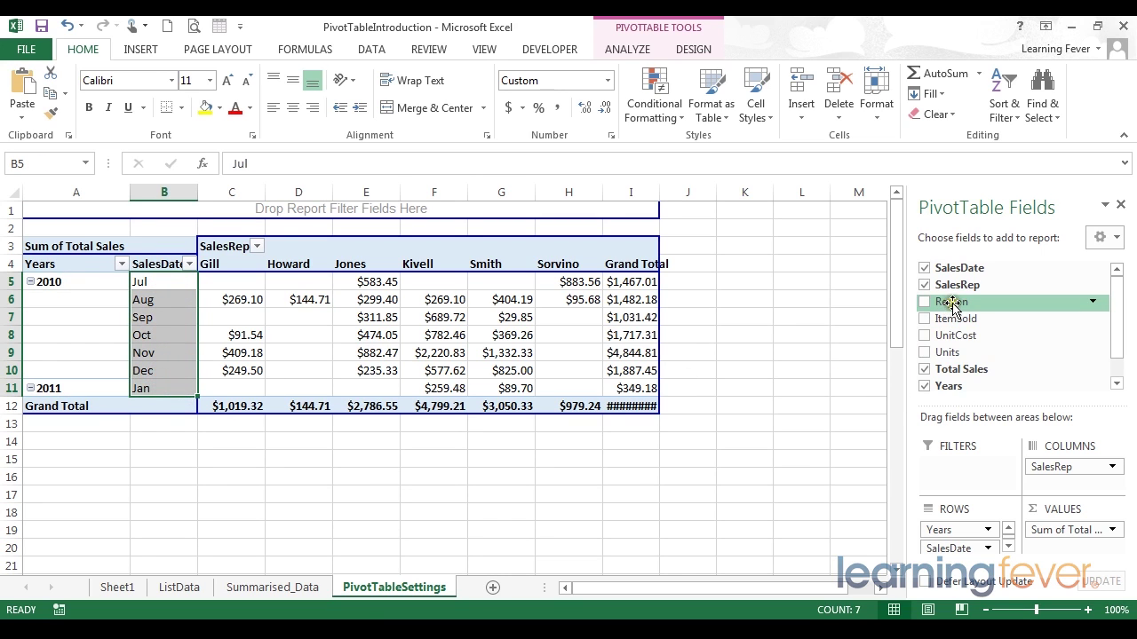
left_click_drag(941, 320, 1048, 306)
left_click(440, 328)
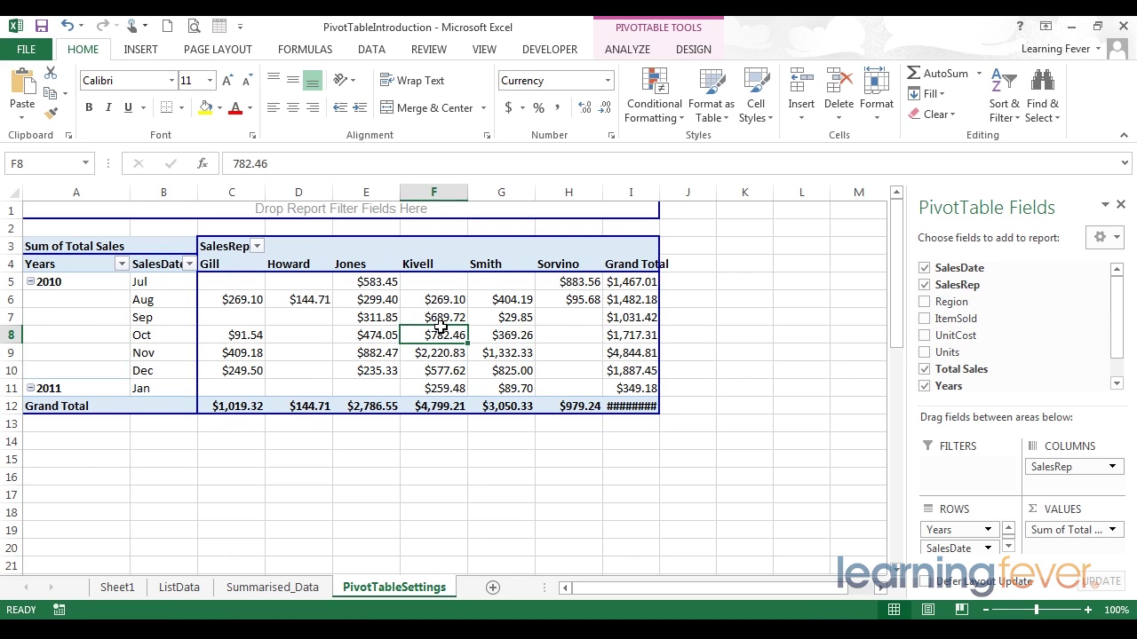
mouse_move(250, 303)
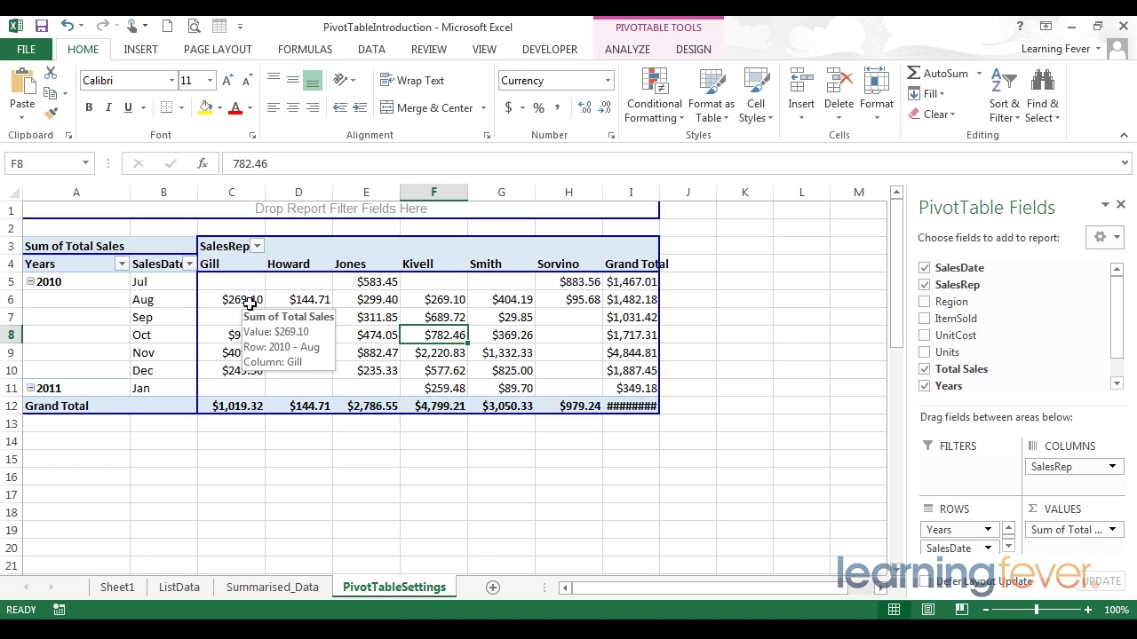
mouse_move(193, 304)
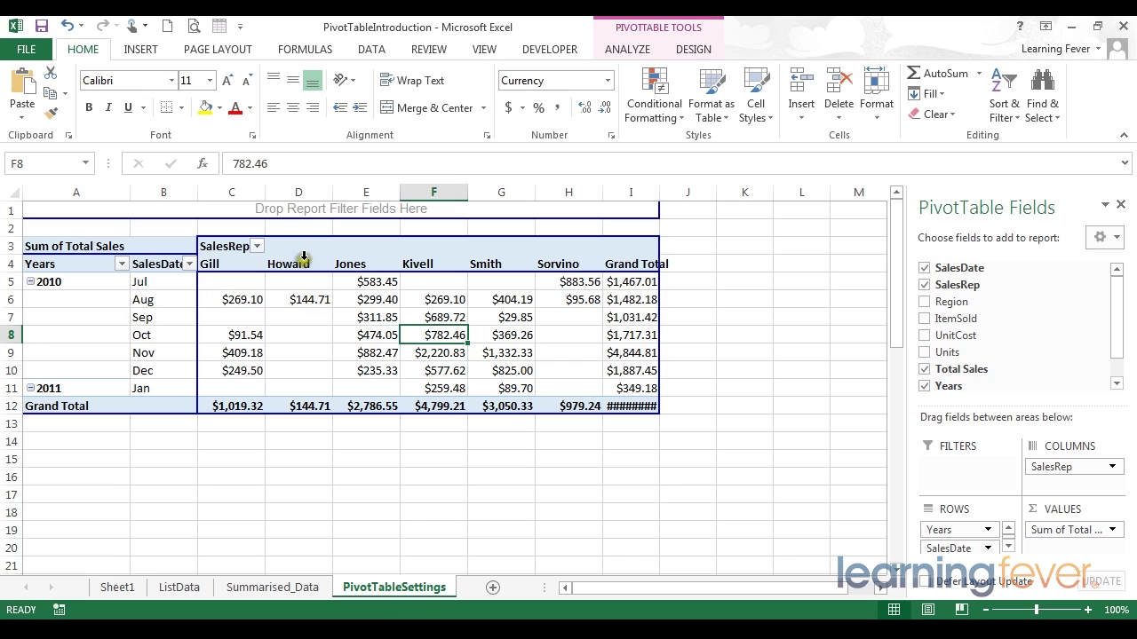
mouse_move(299, 282)
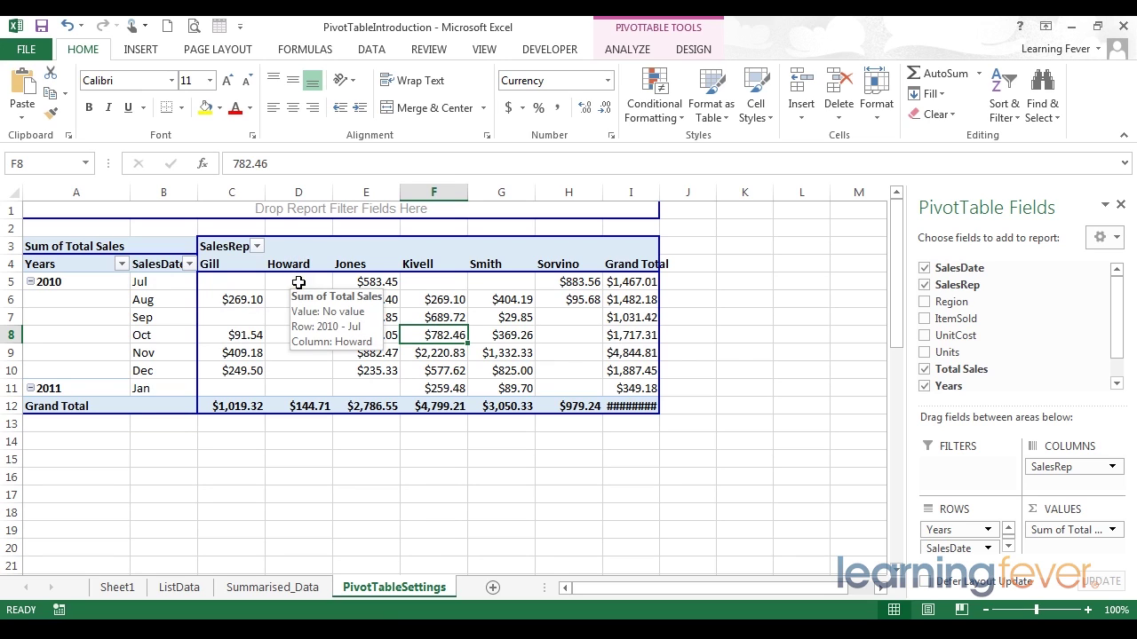
mouse_move(281, 384)
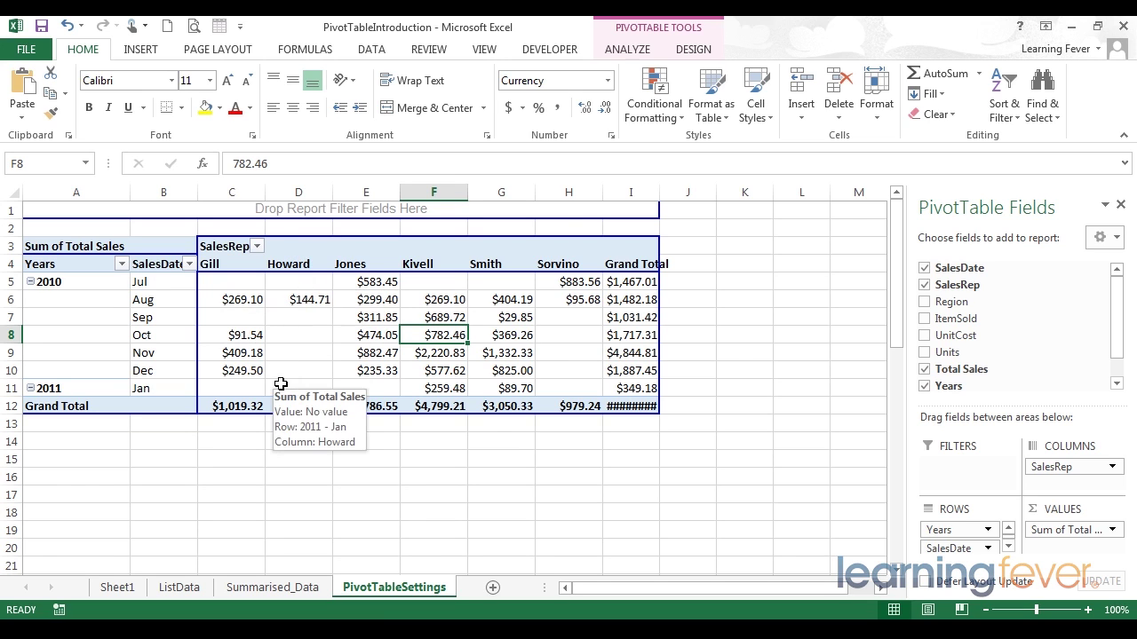
Step: Set the pivot table to show 0 for empty cells in the PivotTable Options and apply the change
left_click(291, 281)
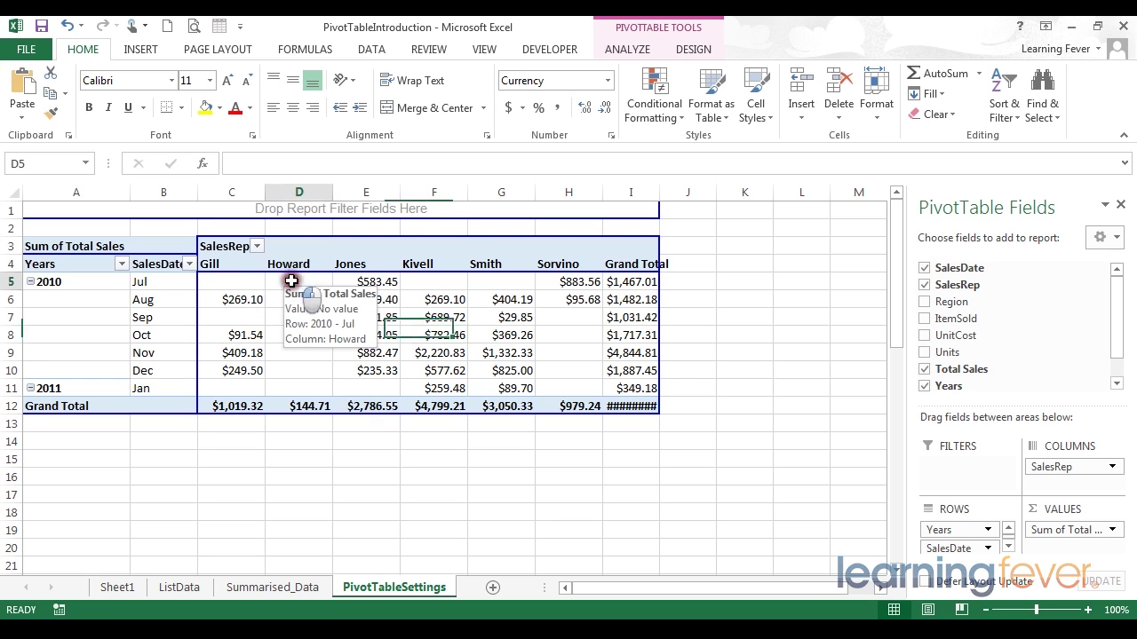
left_click(644, 51)
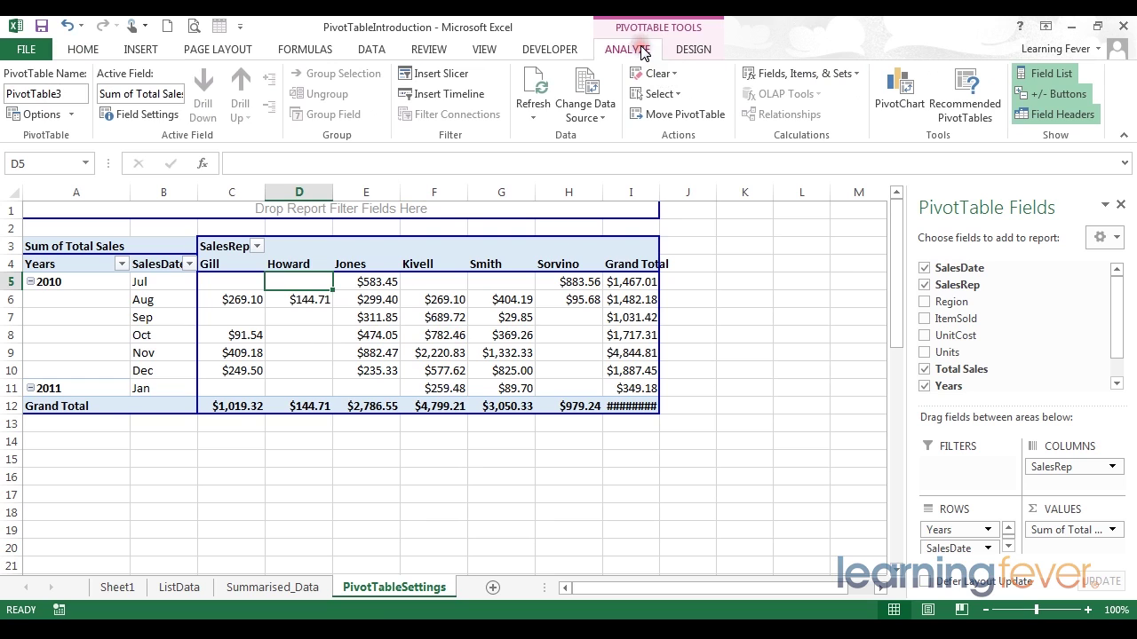
left_click(42, 113)
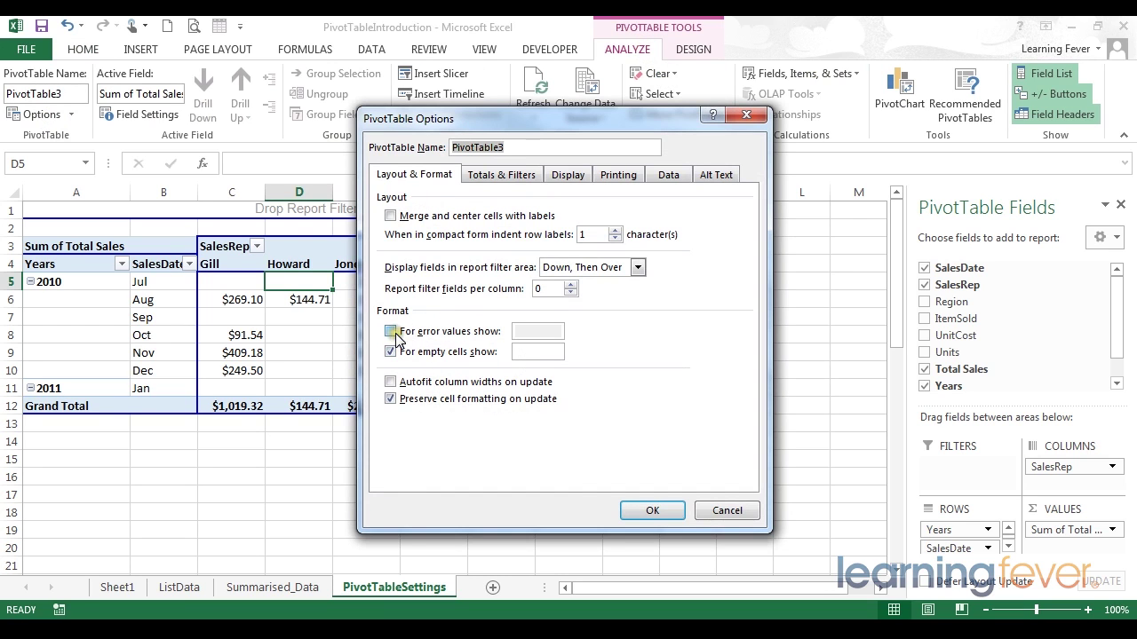
left_click(524, 353)
left_click(525, 354)
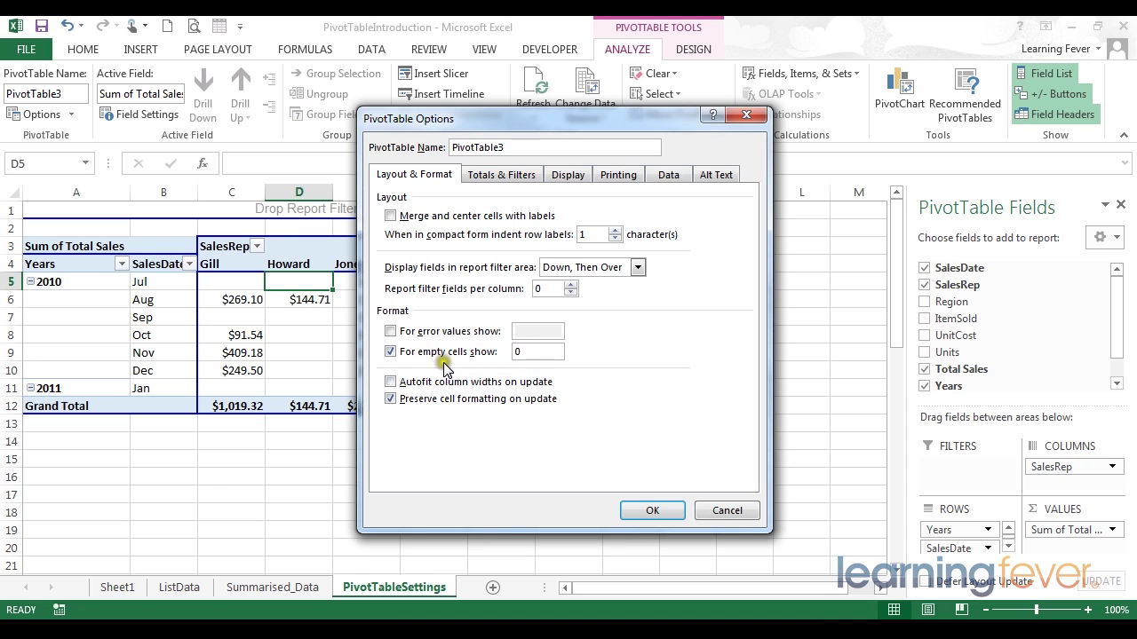
left_click(672, 511)
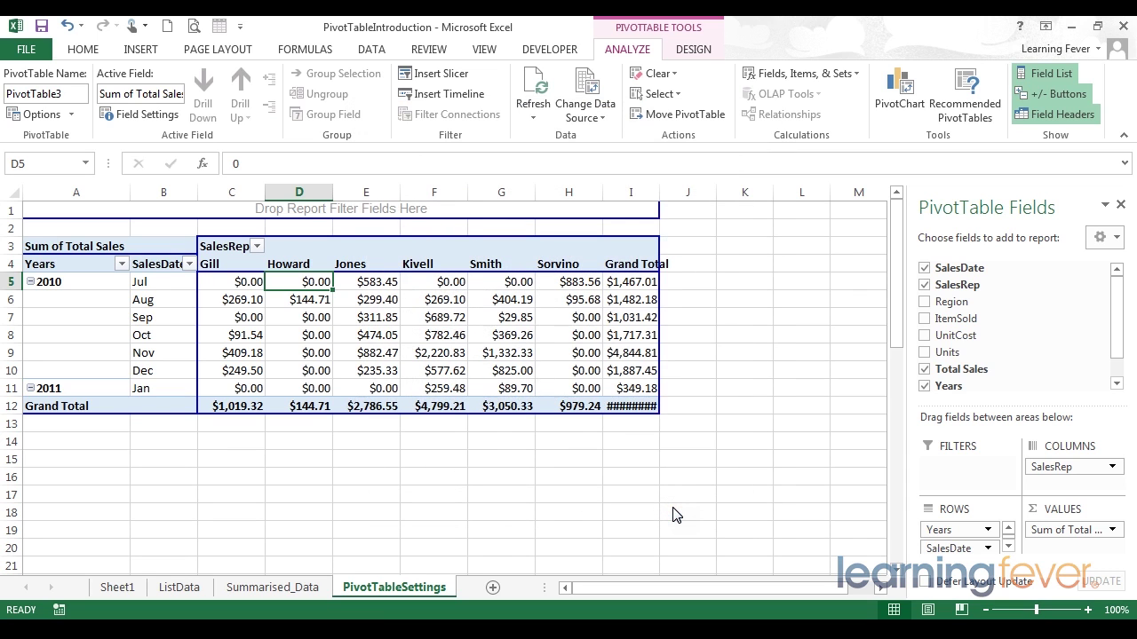
Step: Enable the custom display for error values in the PivotTable Options, set it to na, and apply the change
left_click(365, 317)
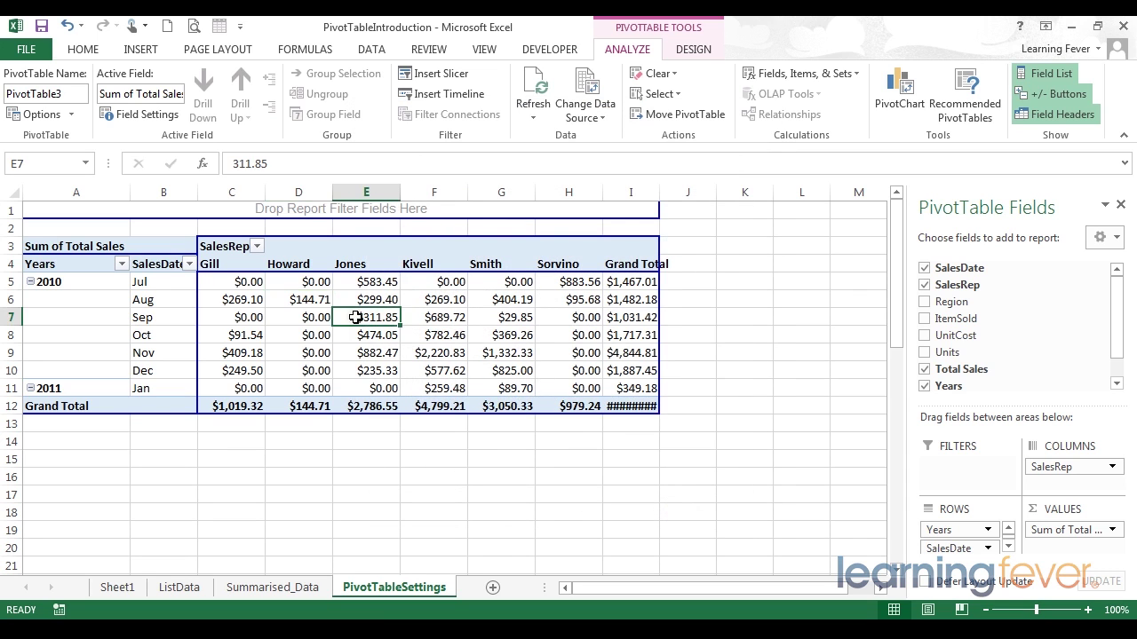
left_click(42, 118)
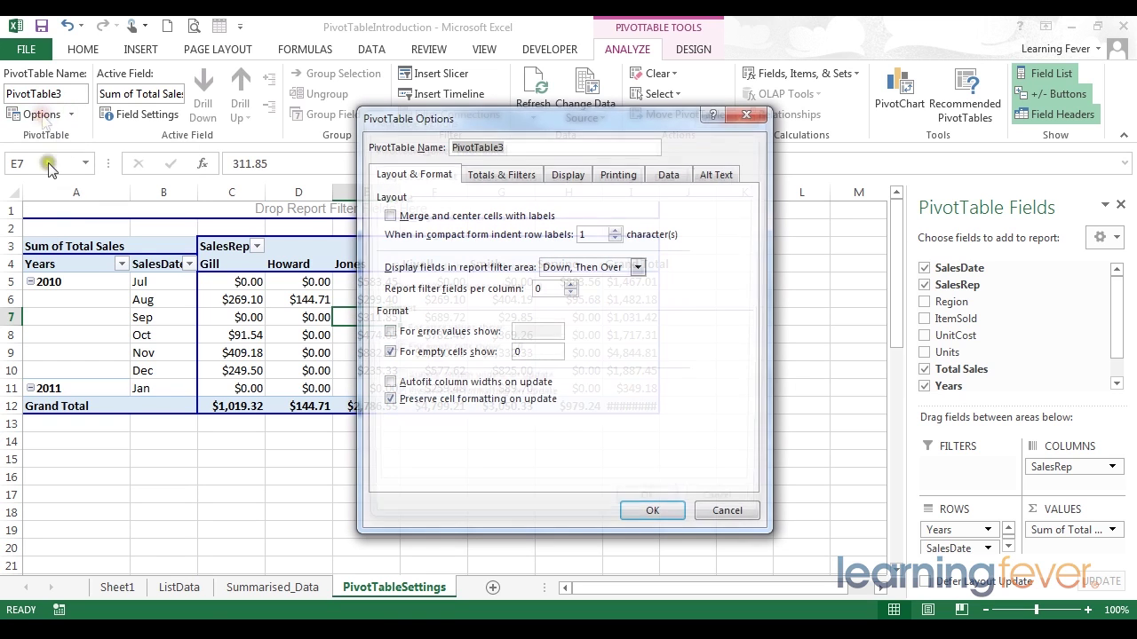
left_click(568, 174)
left_click(531, 178)
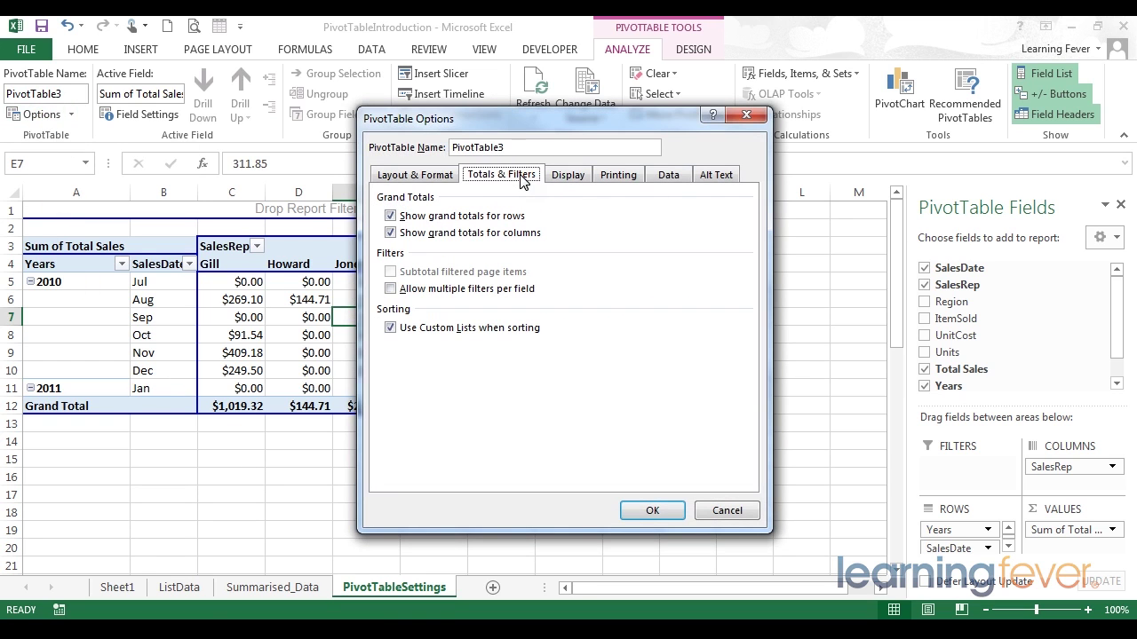
left_click(413, 174)
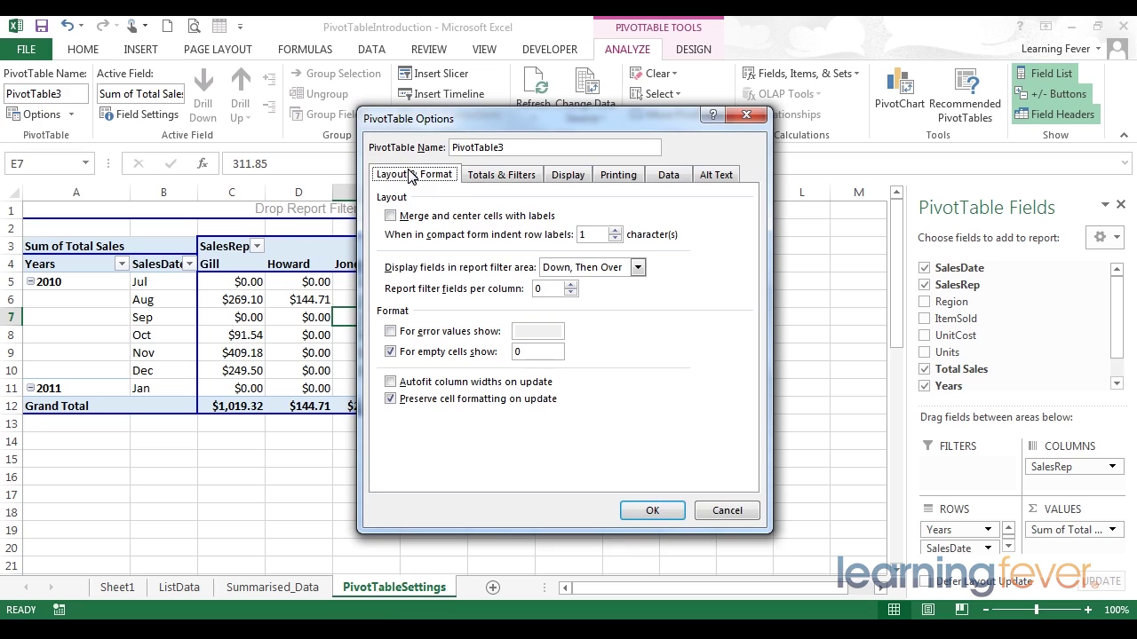
left_click(391, 332)
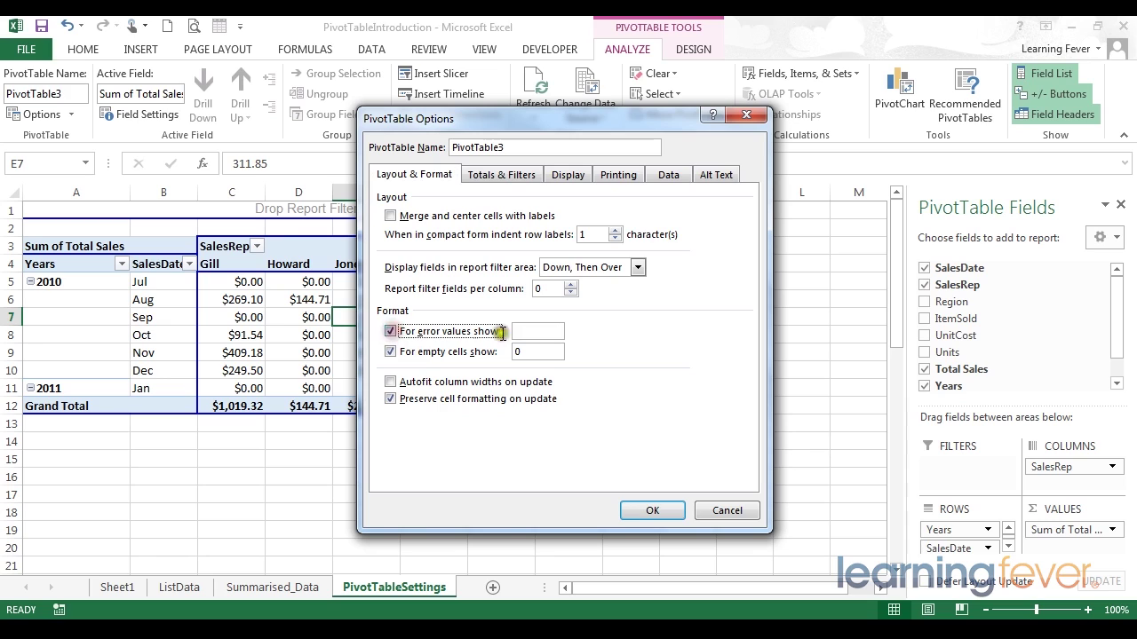
left_click(544, 333)
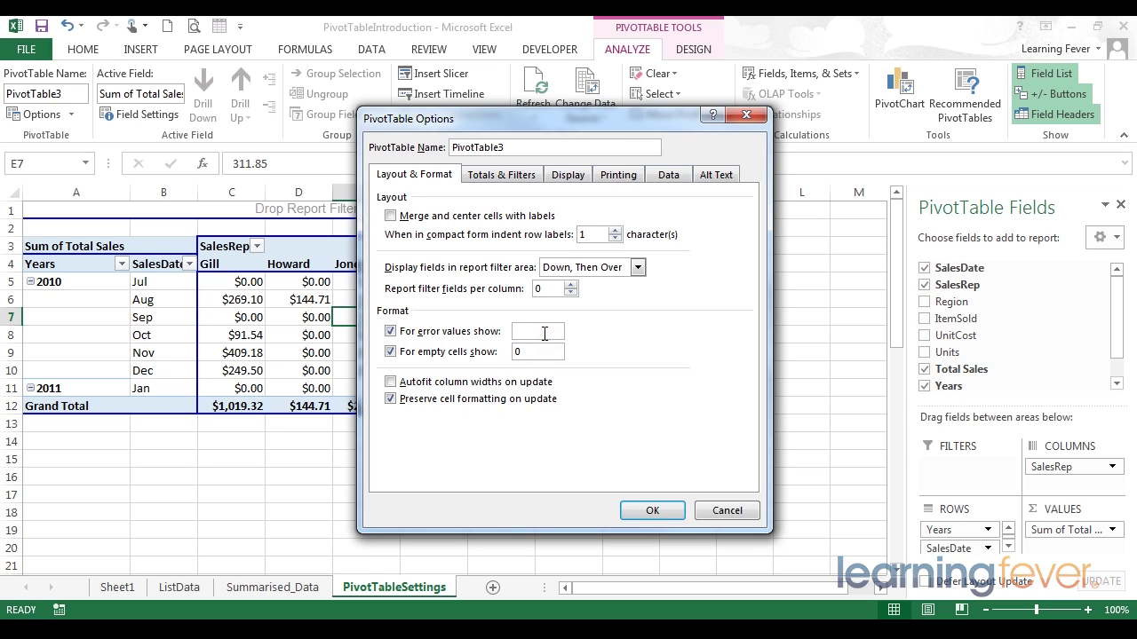
type("na'")
key("BackSpace")
left_click(652, 511)
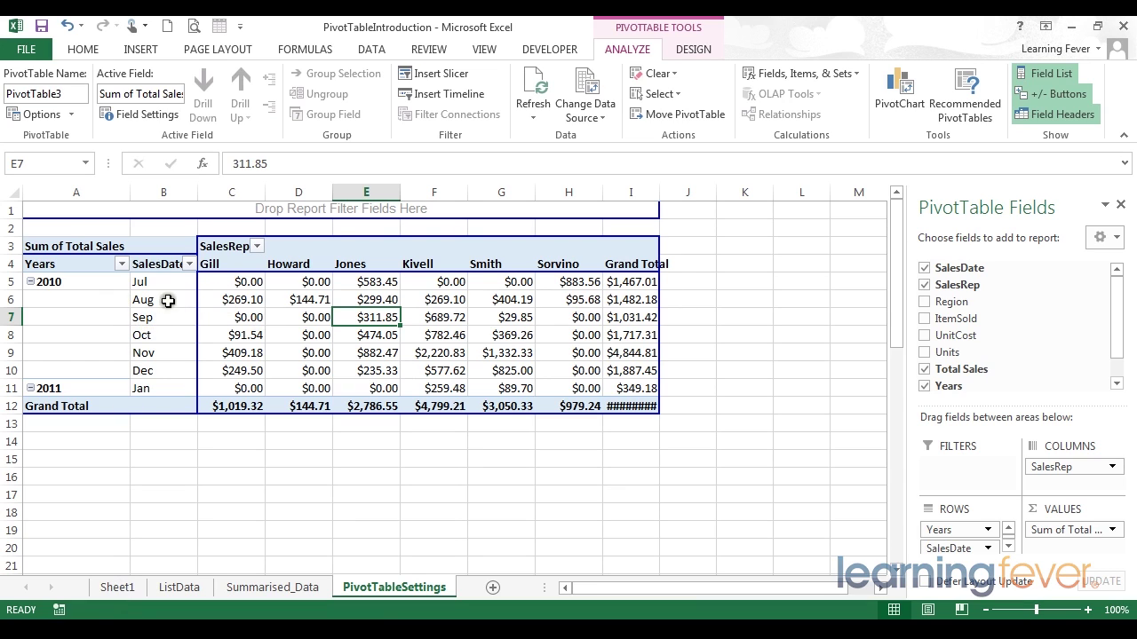
Step: Enter the formula =1/0 as the UnitCost in cell E9 of the ListData sheet to create a division error
left_click(114, 587)
left_click(178, 587)
left_click(151, 353)
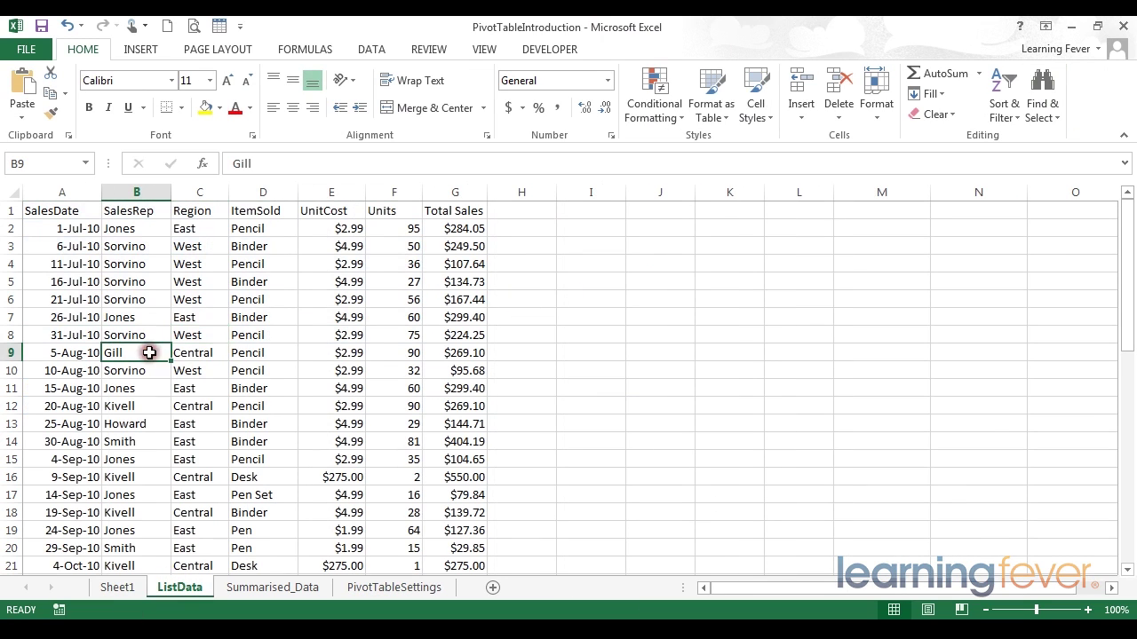
left_click(353, 353)
type("=")
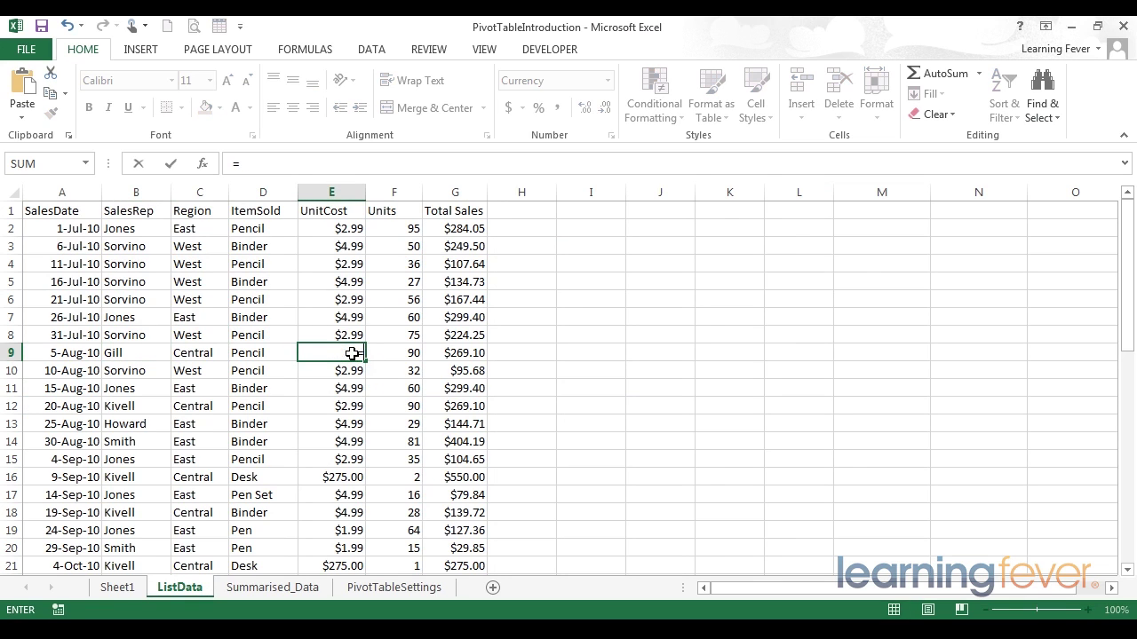
type("1/0")
key("Return")
left_click(353, 353)
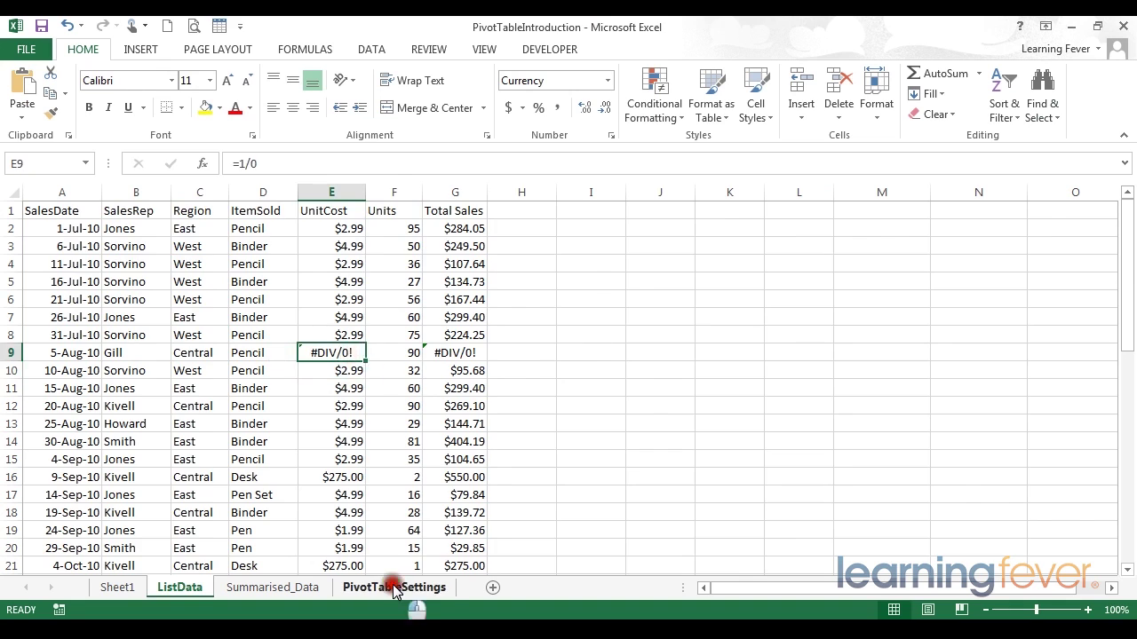
Step: Refresh the pivot table in the PivotTableSettings sheet and check how Gill's August sales error is displayed
left_click(355, 587)
left_click(318, 317)
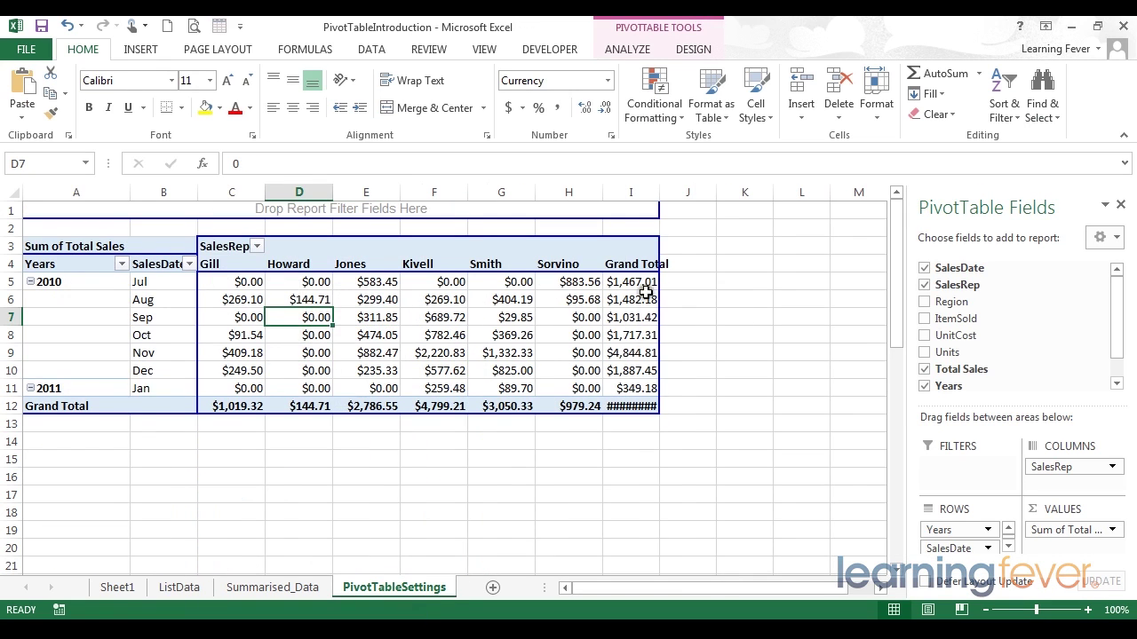
right_click(383, 317)
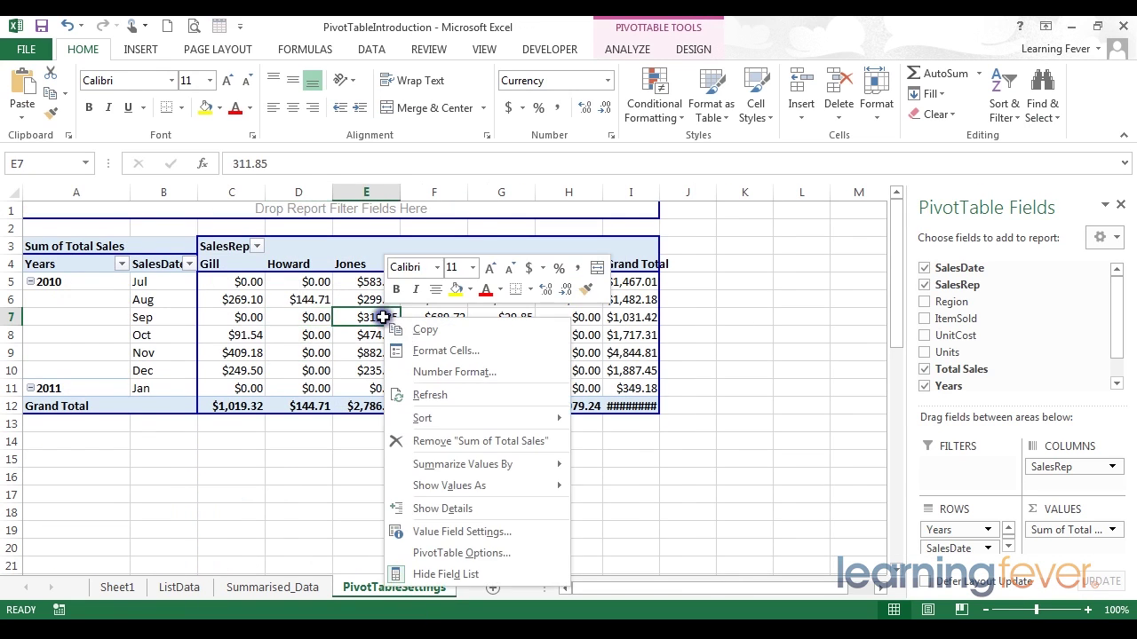
left_click(423, 402)
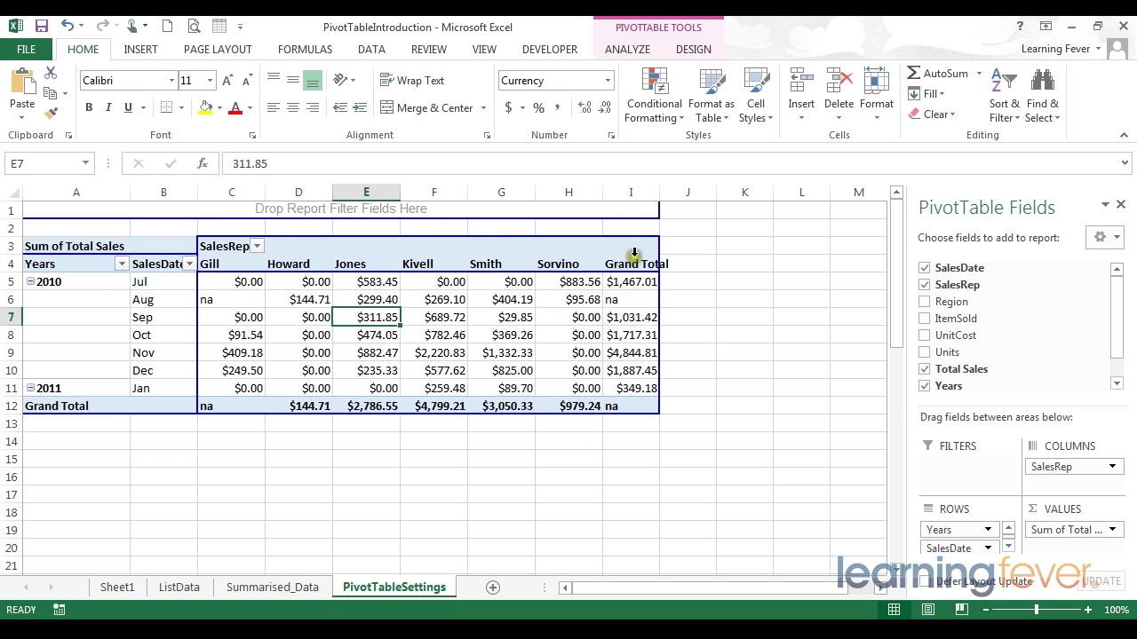
left_click(231, 299)
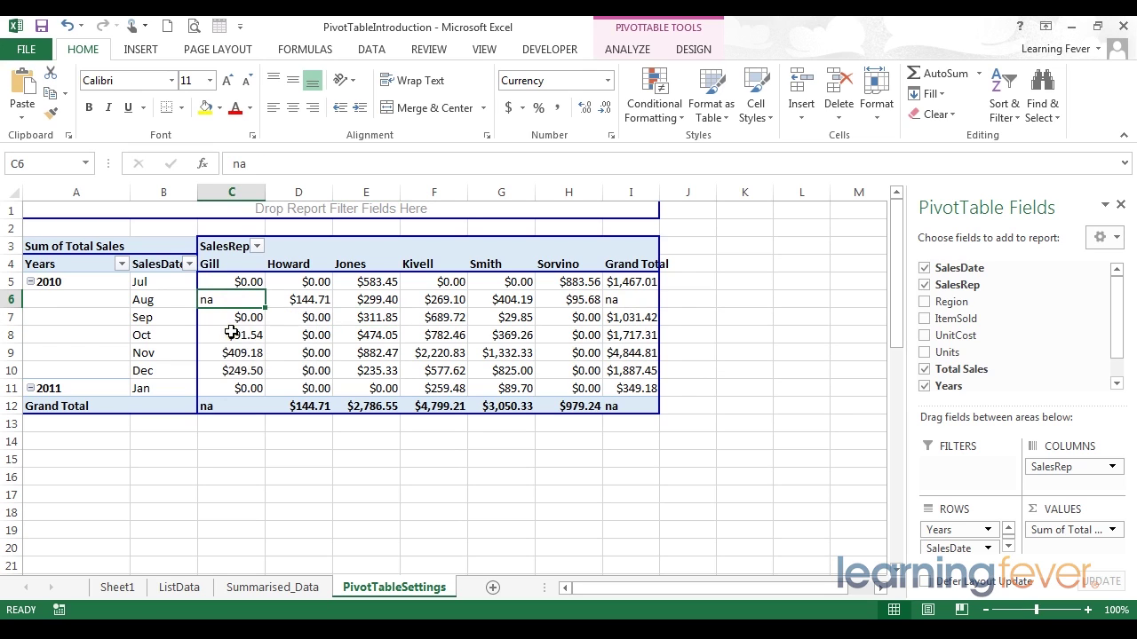
mouse_move(230, 331)
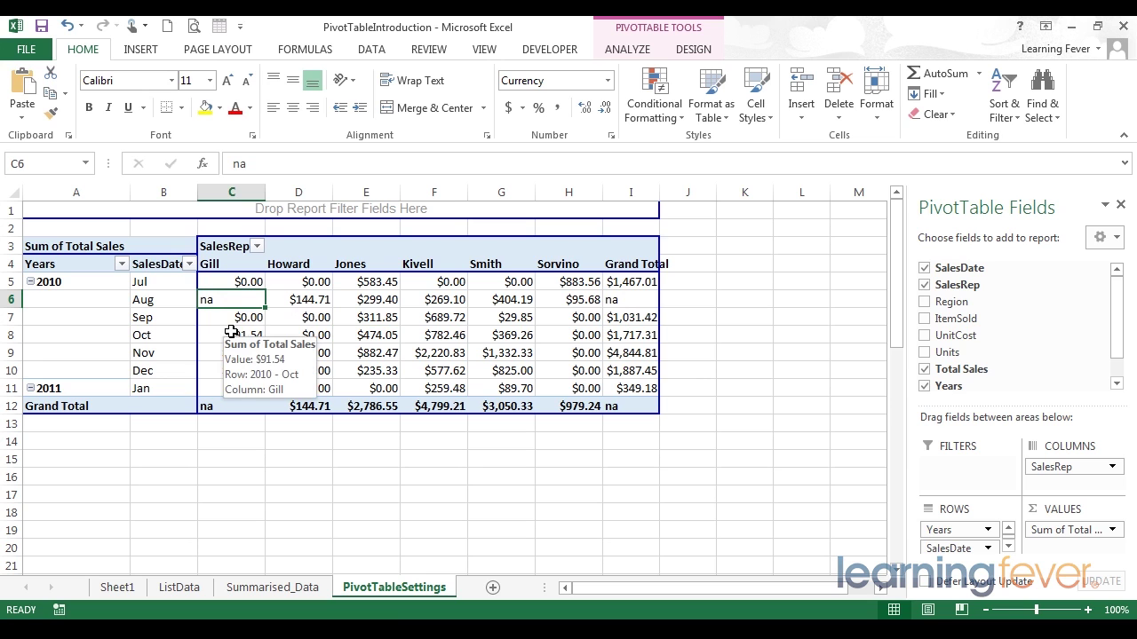
Step: Turn off the custom display for error values in the PivotTable Options and apply the change
key("alt+j")
key("t")
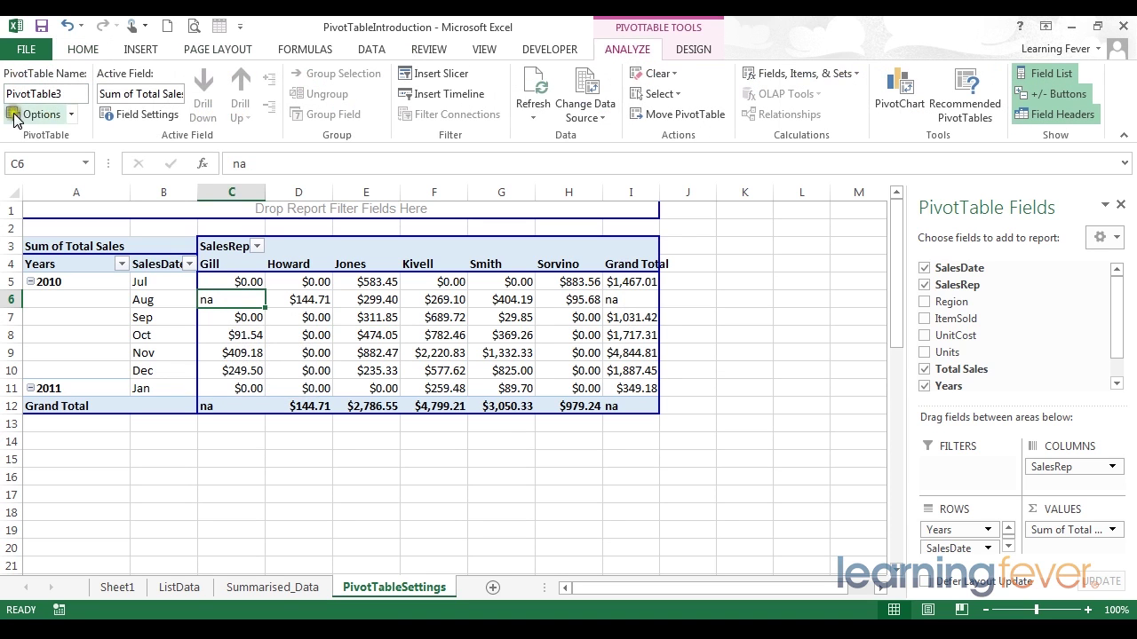
left_click(71, 115)
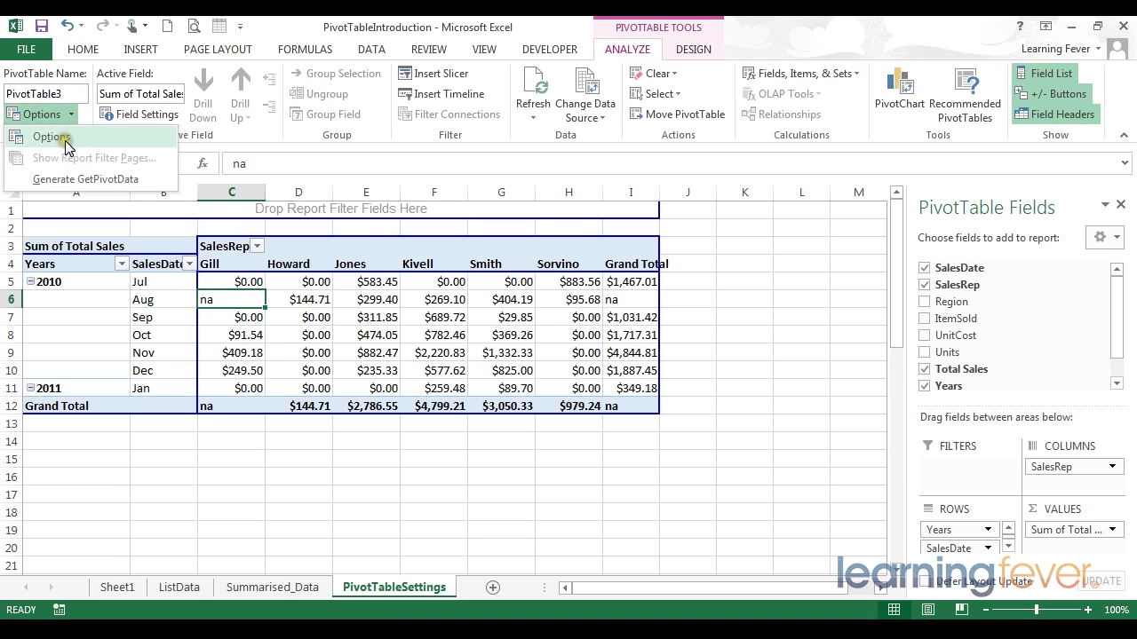
left_click(64, 140)
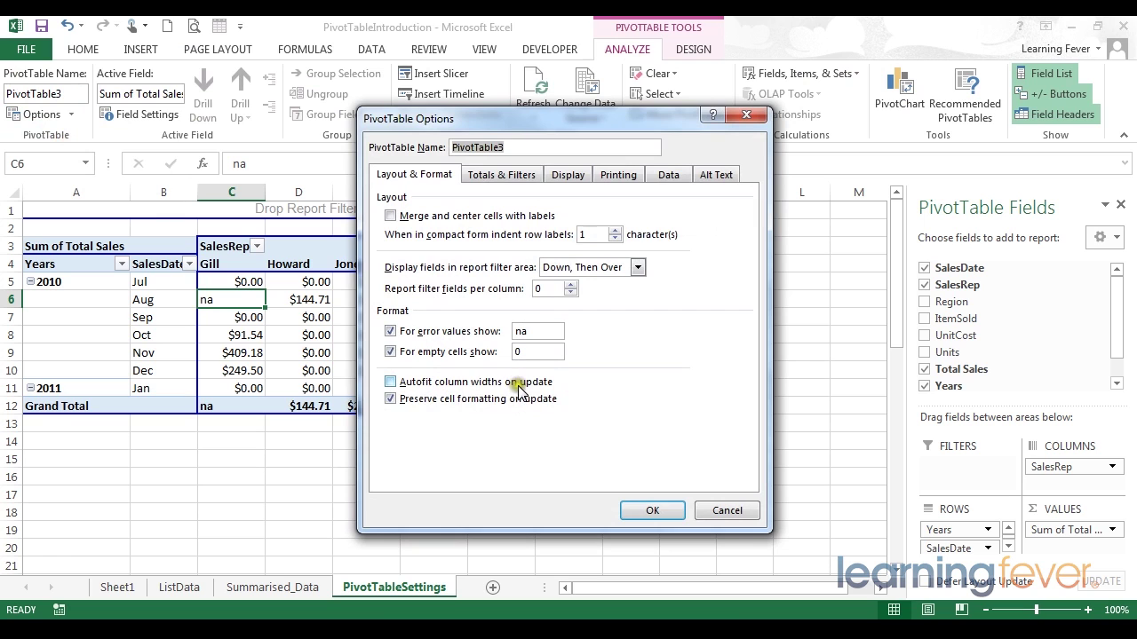
left_click(390, 330)
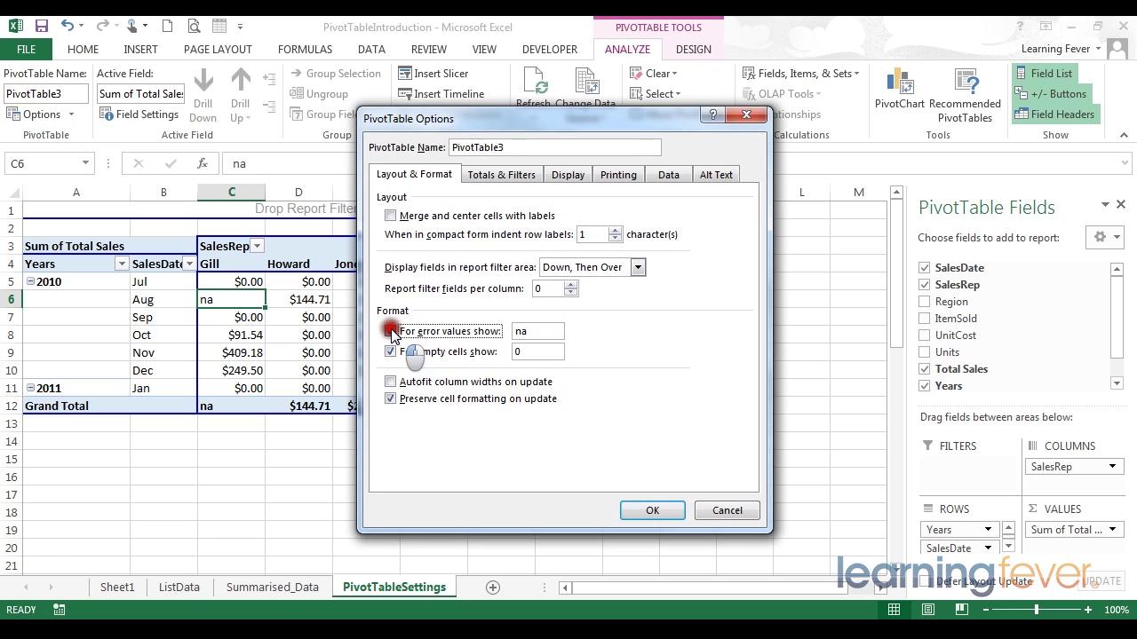
left_click(666, 510)
left_click(497, 354)
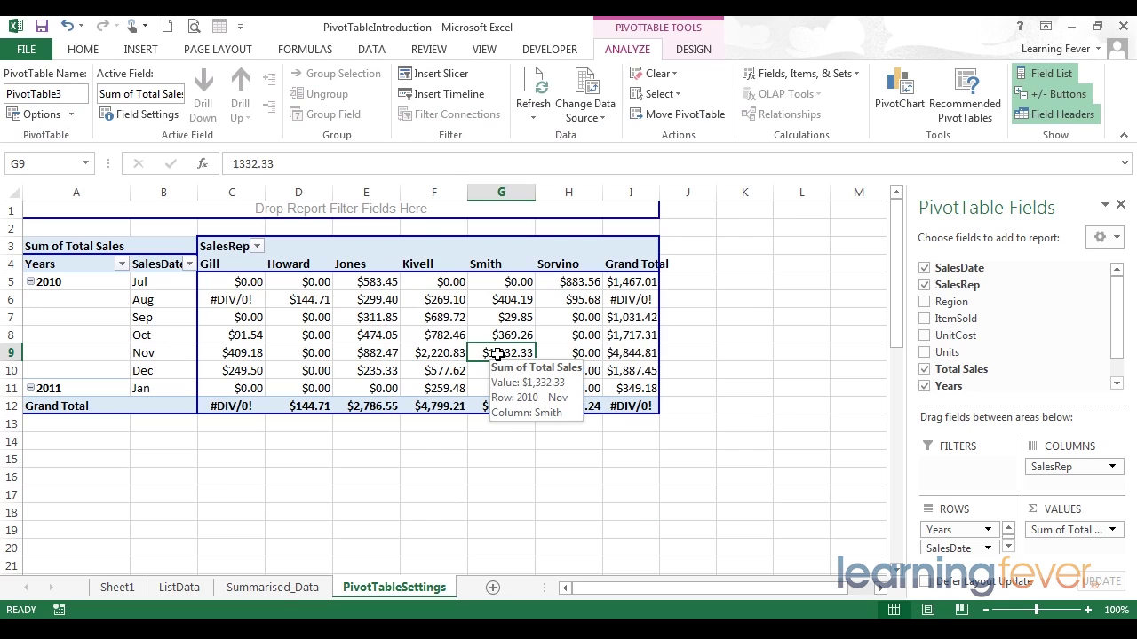